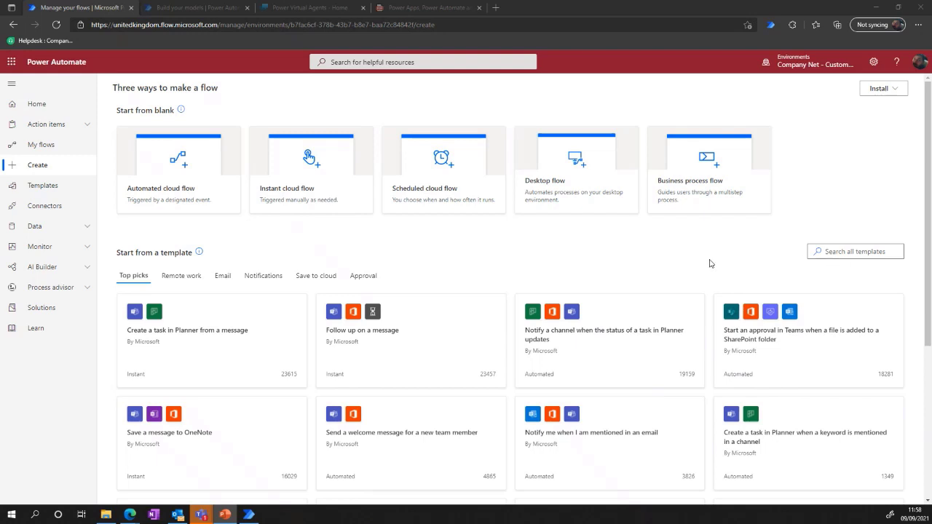
View the full list of supported connectors and return to the flow creation page.
{"action": "scroll", "coordinate": [286, 416], "scroll_direction": "down", "scroll_amount": 3}
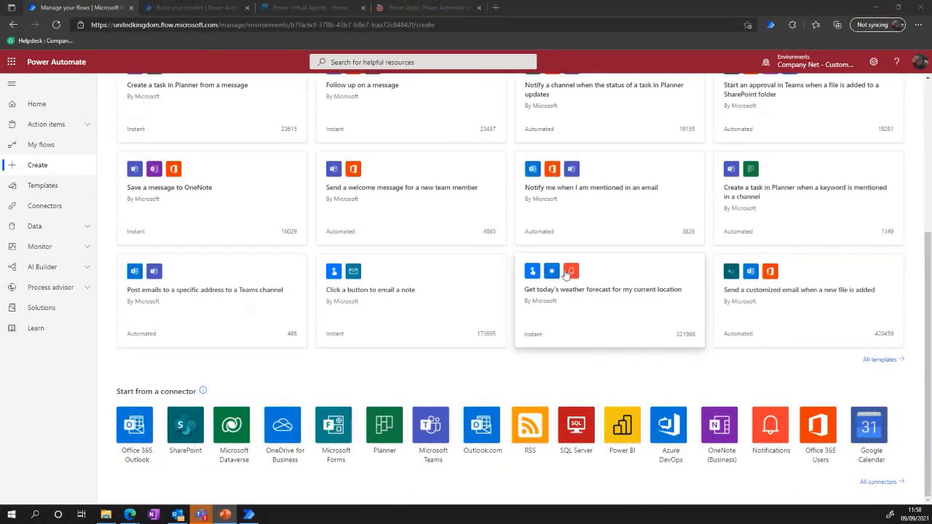
{"action": "left_click", "coordinate": [879, 482]}
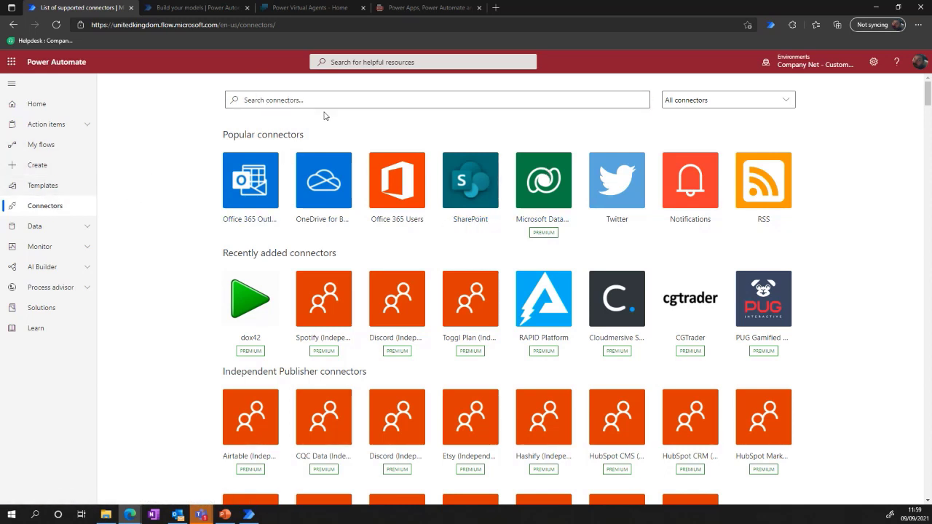
{"action": "left_click", "coordinate": [39, 165]}
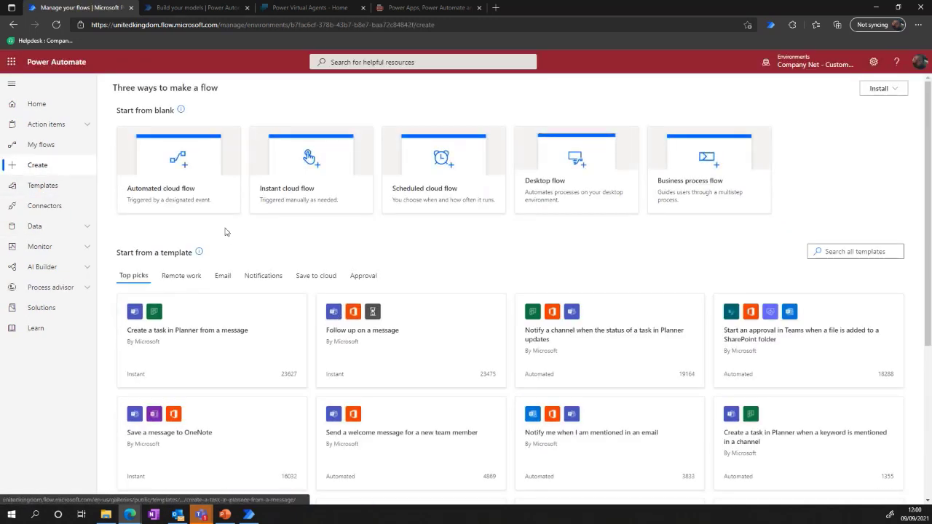
Create an automated cloud flow named Demo with the SharePoint trigger "When an item is created".
{"action": "left_click", "coordinate": [169, 171]}
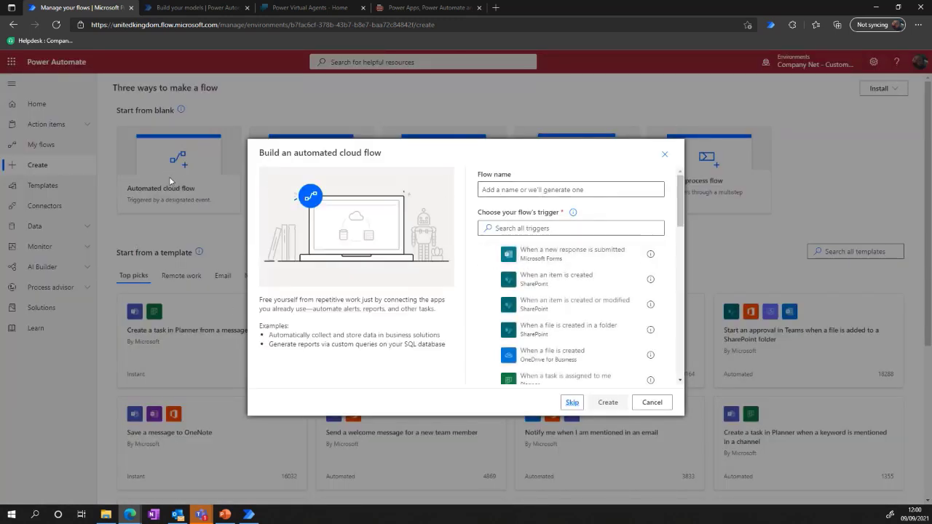
{"action": "left_click", "coordinate": [502, 191]}
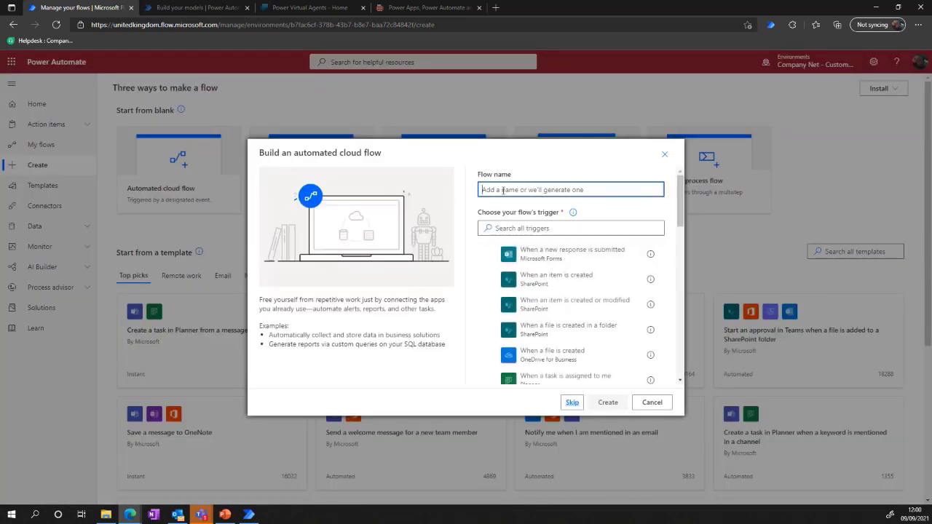
{"action": "type", "text": "Demo"}
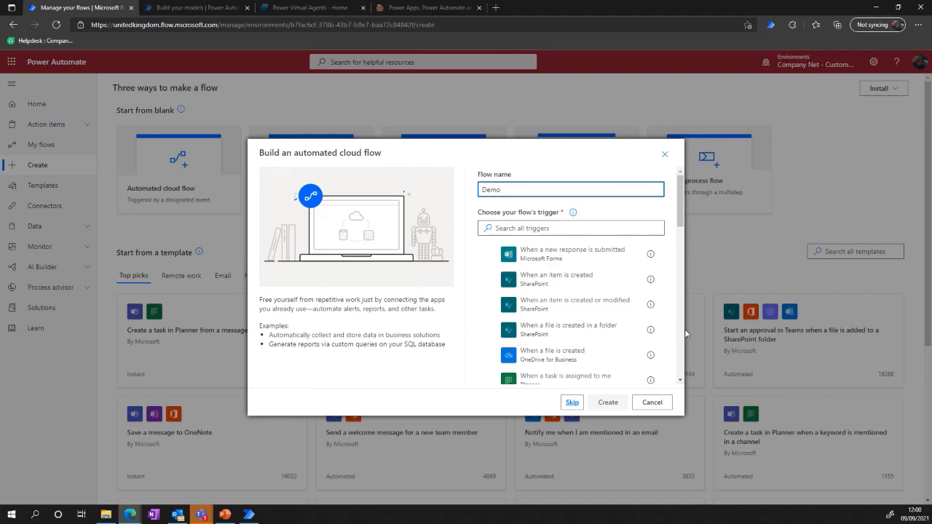
{"action": "left_click", "coordinate": [553, 284]}
{"action": "left_click", "coordinate": [607, 402]}
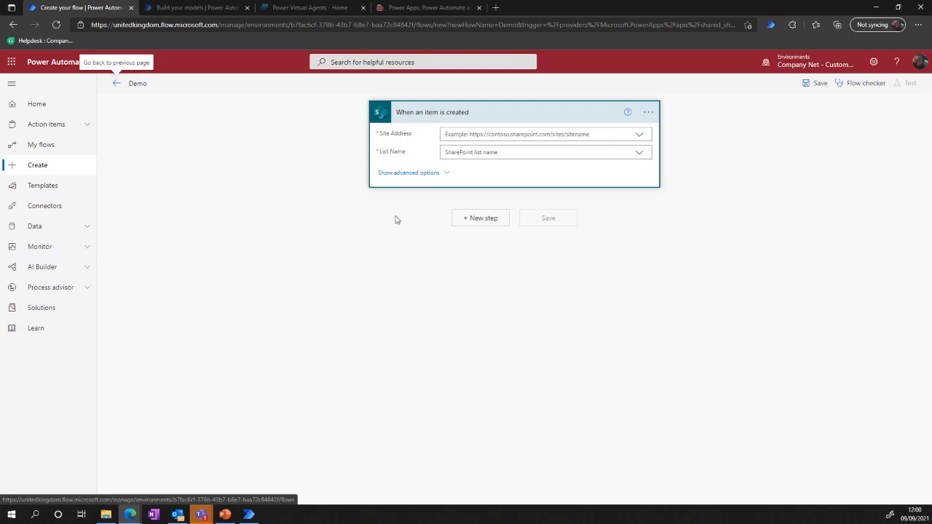
Add a Condition control after the SharePoint trigger and check the dynamic content for its first value.
{"action": "left_click", "coordinate": [479, 220]}
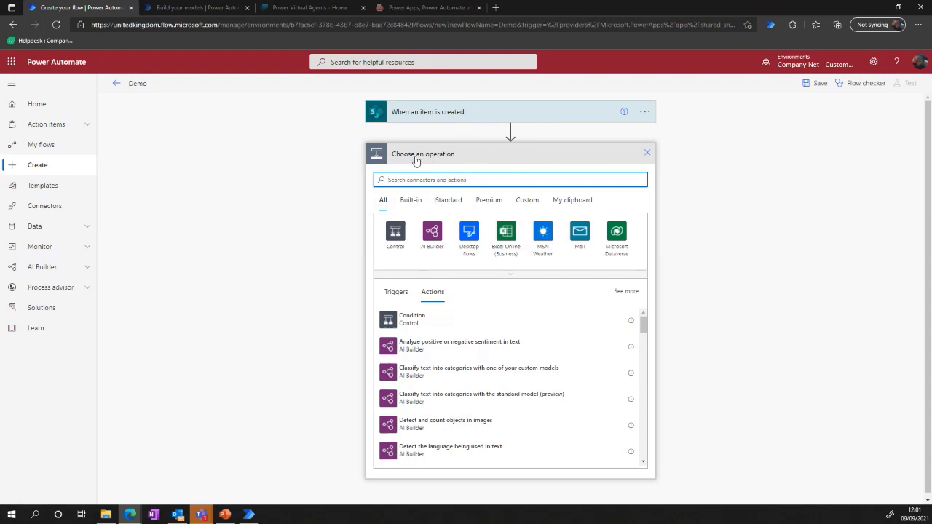
{"action": "left_click", "coordinate": [412, 322]}
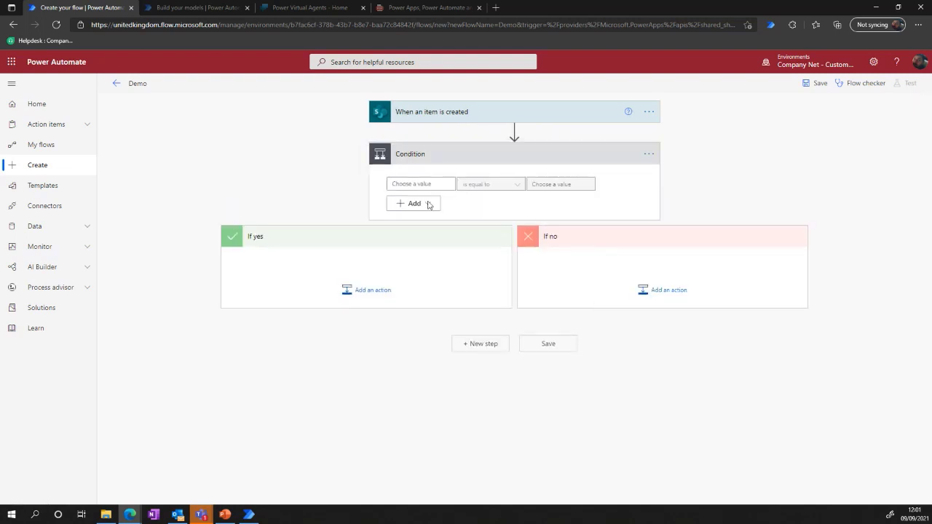
{"action": "left_click", "coordinate": [415, 184]}
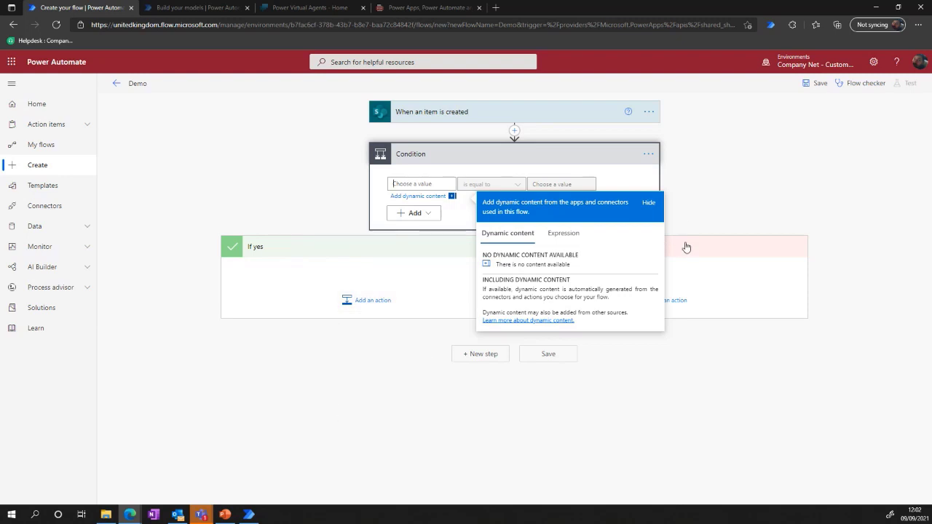
{"action": "left_click", "coordinate": [655, 287]}
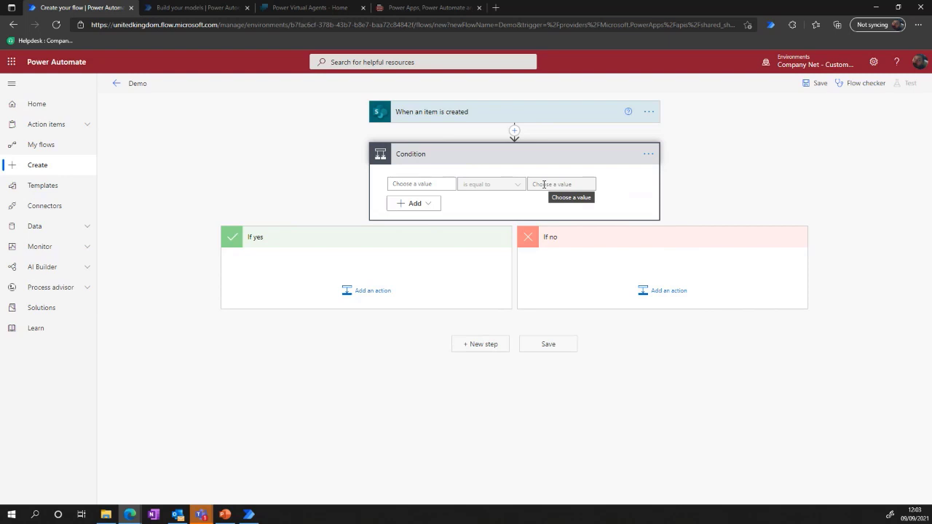
Switch to the AI Builder build page, start a Form Processing model and name it Test.
{"action": "left_click", "coordinate": [193, 10]}
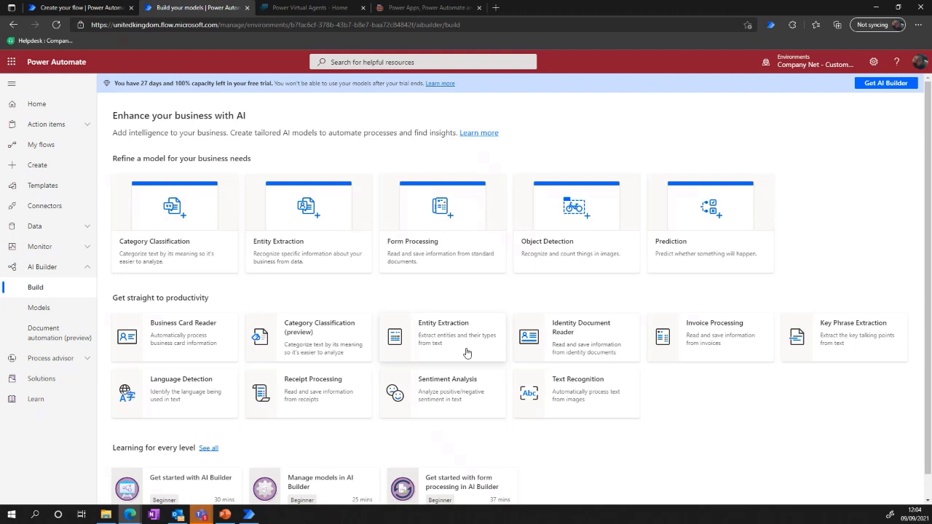
{"action": "scroll", "coordinate": [357, 477], "scroll_direction": "down", "scroll_amount": 1}
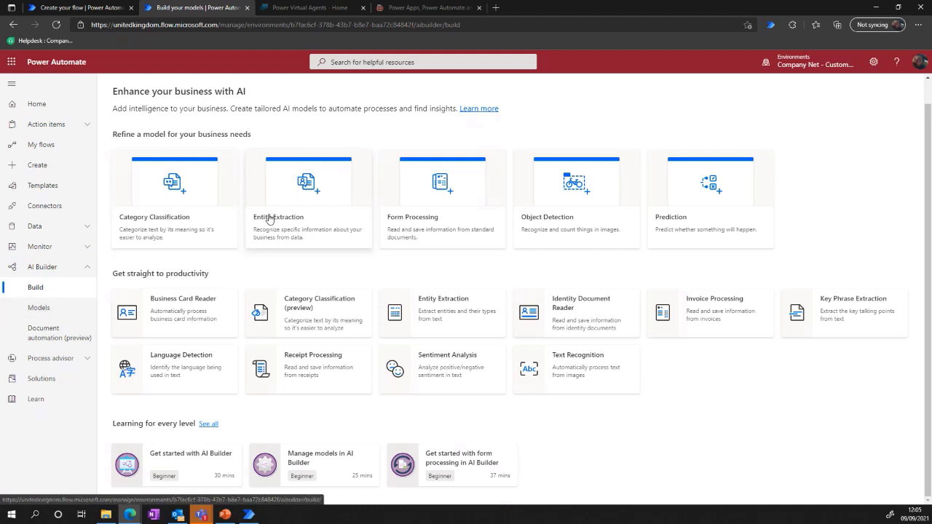
{"action": "left_click", "coordinate": [432, 192]}
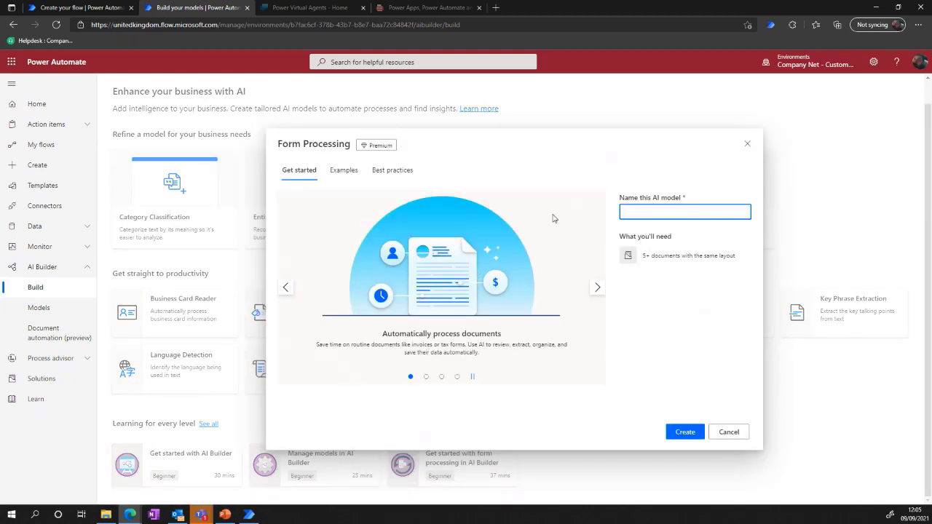
{"action": "left_click", "coordinate": [637, 211]}
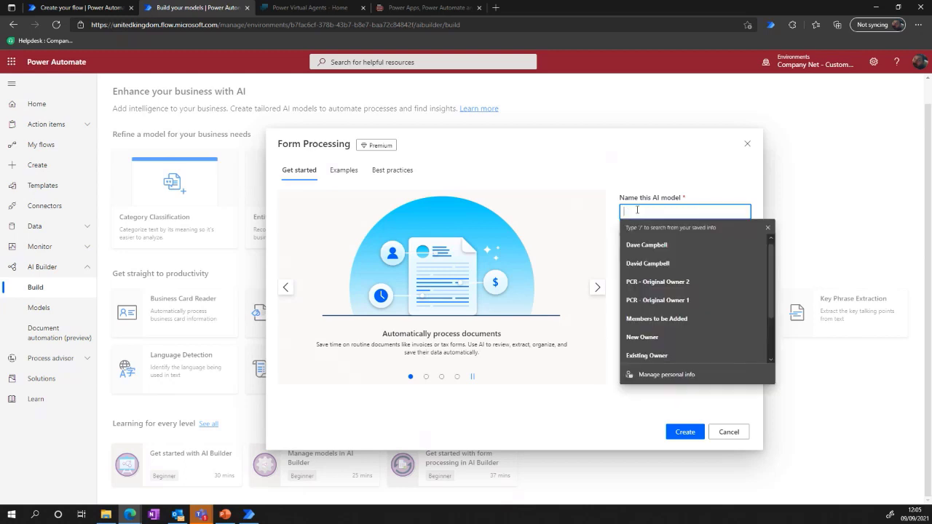
{"action": "type", "text": "Test"}
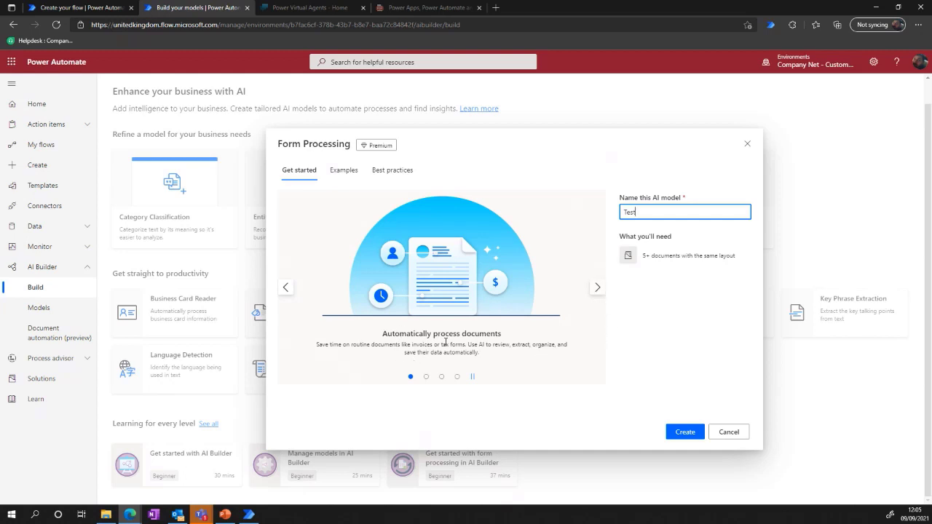
Review the Form Processing introduction slides and invoice example, and create the model.
{"action": "left_click", "coordinate": [597, 290]}
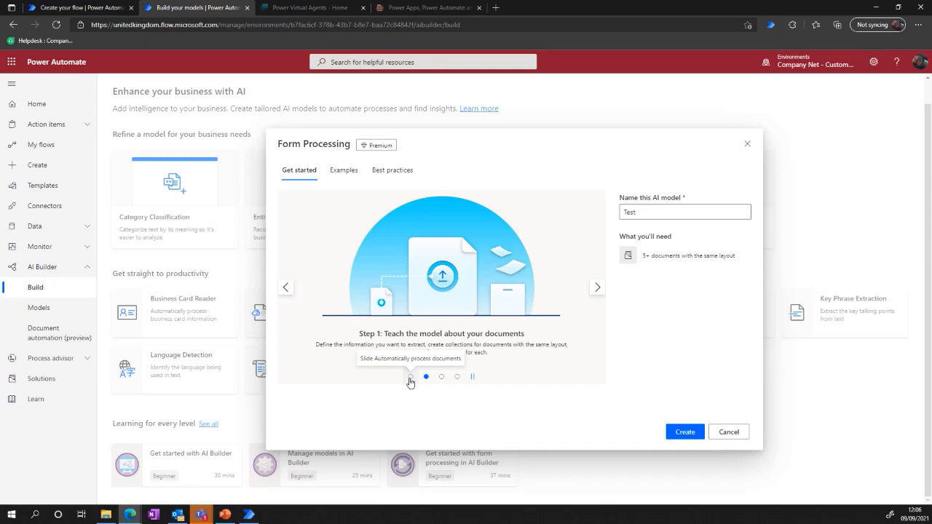
{"action": "left_click", "coordinate": [440, 377]}
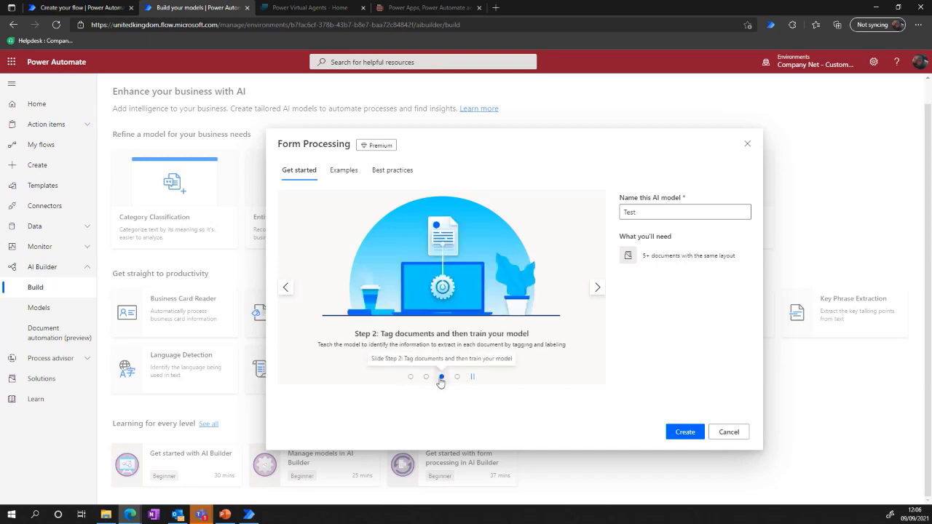
{"action": "left_click", "coordinate": [342, 172]}
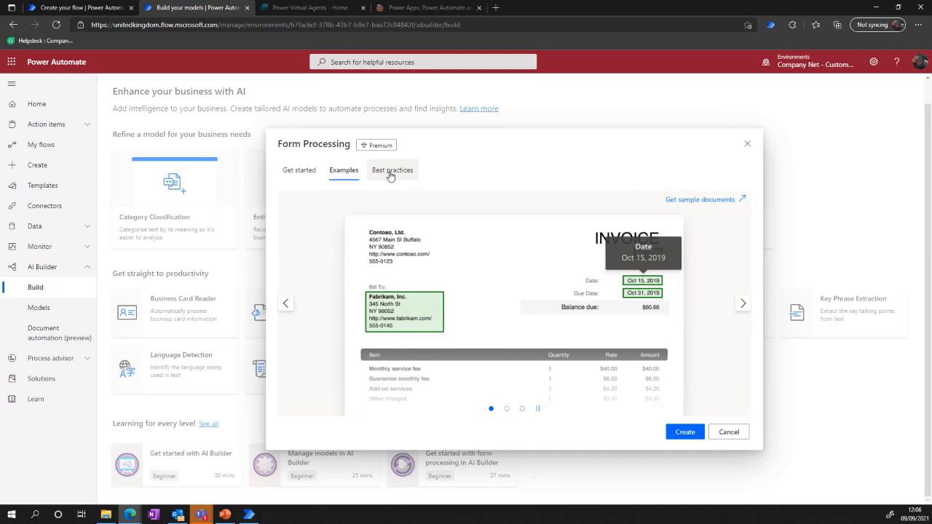
{"action": "left_click", "coordinate": [305, 176]}
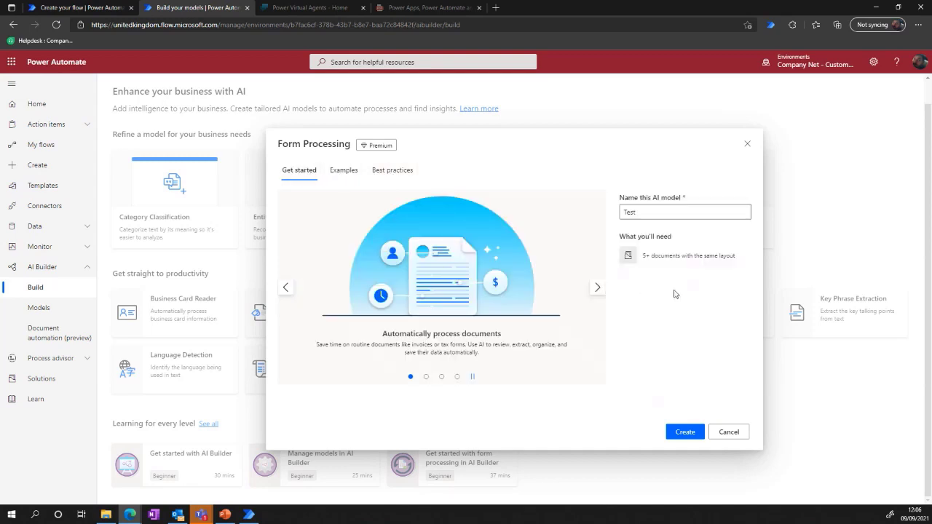
{"action": "left_click", "coordinate": [684, 432]}
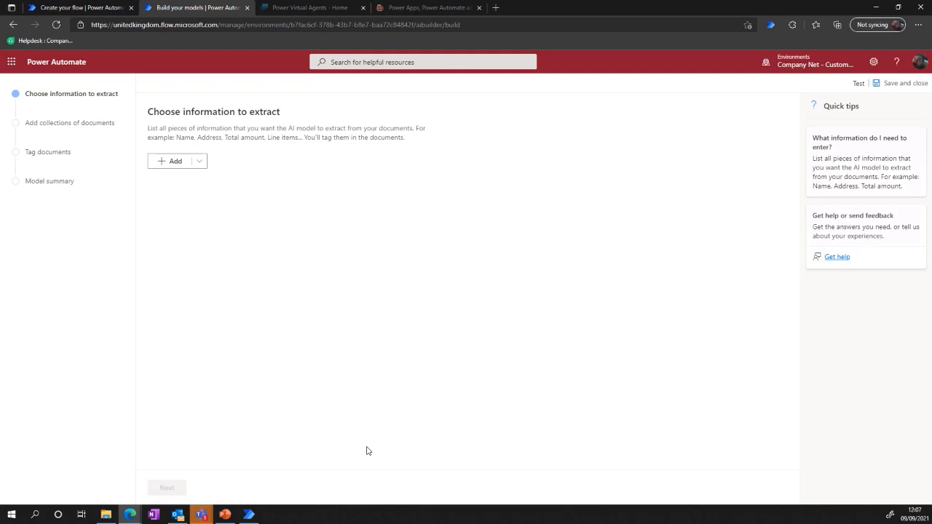
In File Explorer, open the sample invoice Contoso 1.pdf from the Contoso Train folder of the AI Builder Form Processing Sample Data.
{"action": "left_click", "coordinate": [106, 514]}
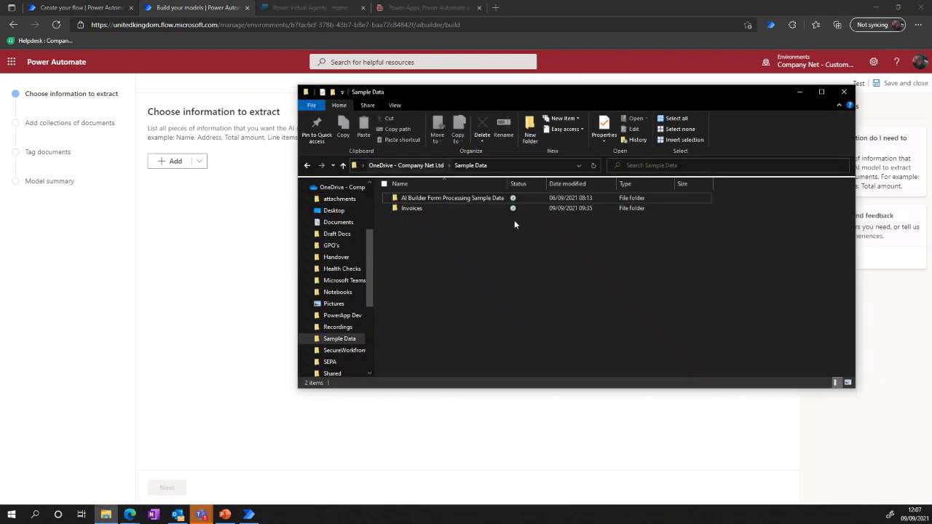
{"action": "double_click", "coordinate": [422, 201]}
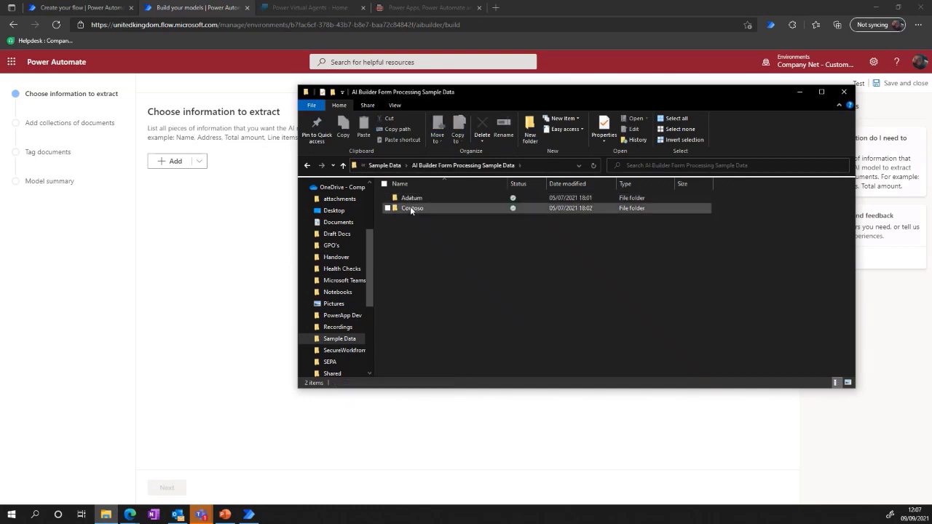
{"action": "double_click", "coordinate": [411, 209]}
{"action": "double_click", "coordinate": [410, 208]}
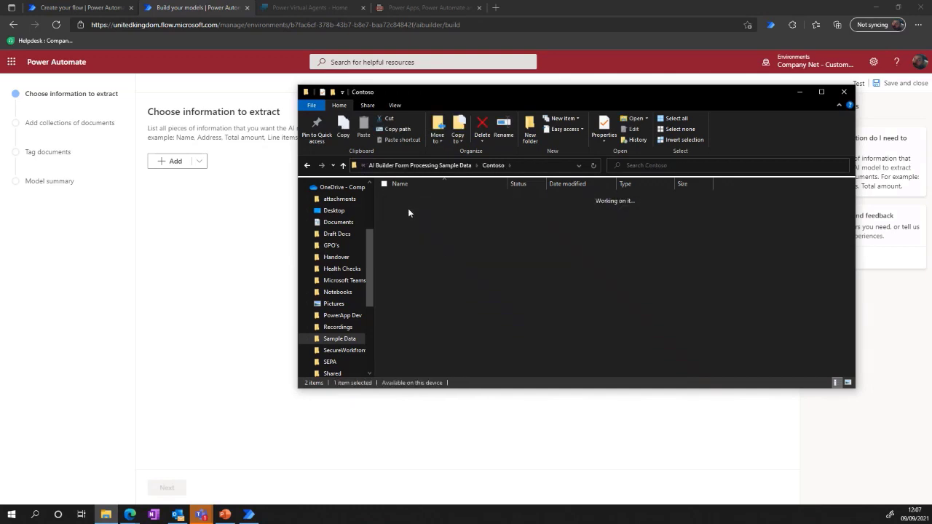
{"action": "double_click", "coordinate": [426, 198]}
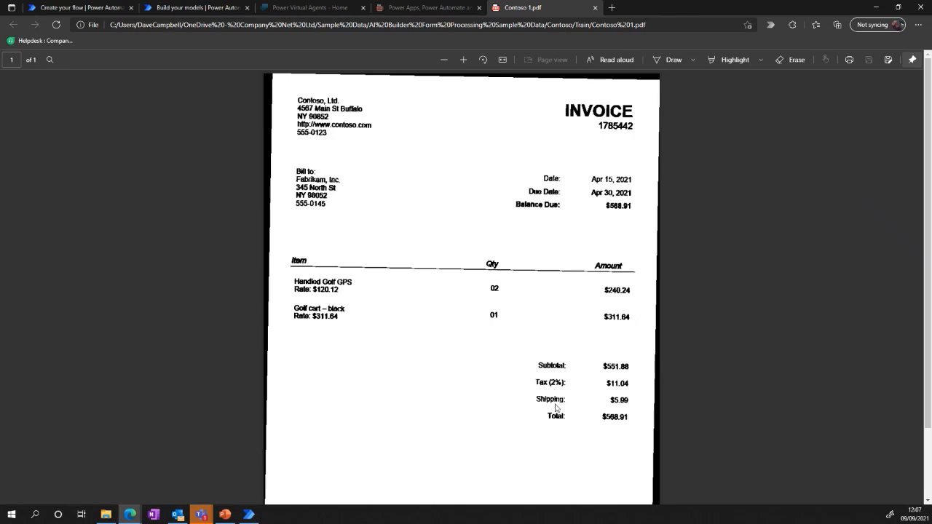
Return to the AI Builder model and add a field named Subtotal to the information to extract.
{"action": "left_click", "coordinate": [293, 8]}
{"action": "left_click", "coordinate": [429, 7]}
{"action": "left_click", "coordinate": [193, 9]}
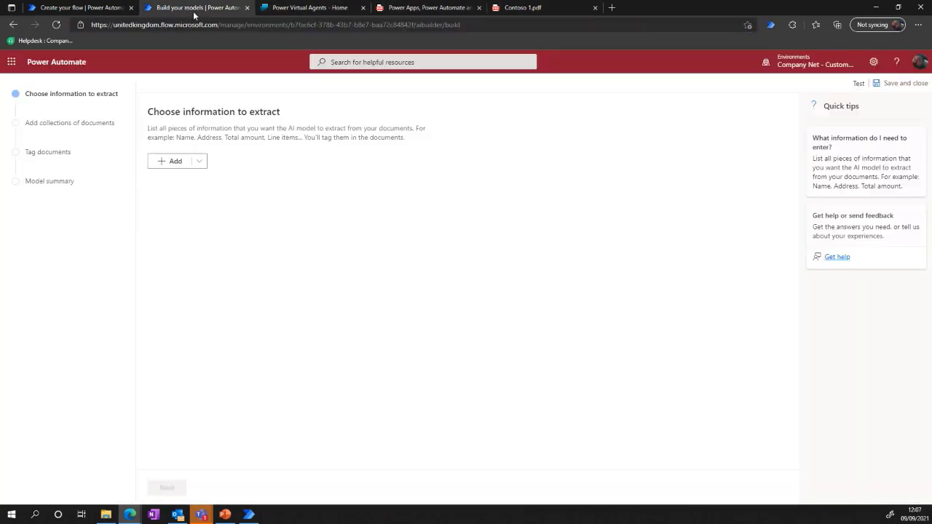
{"action": "left_click", "coordinate": [199, 161]}
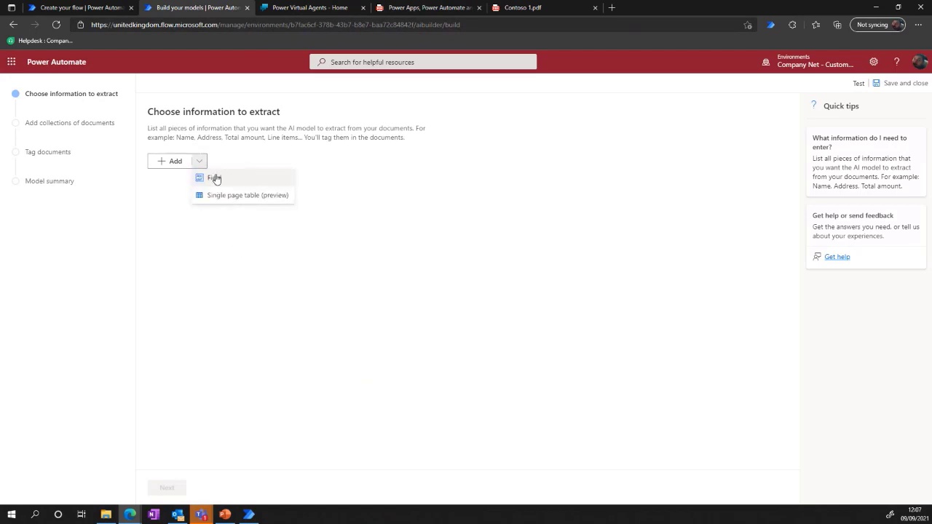
{"action": "left_click", "coordinate": [214, 178]}
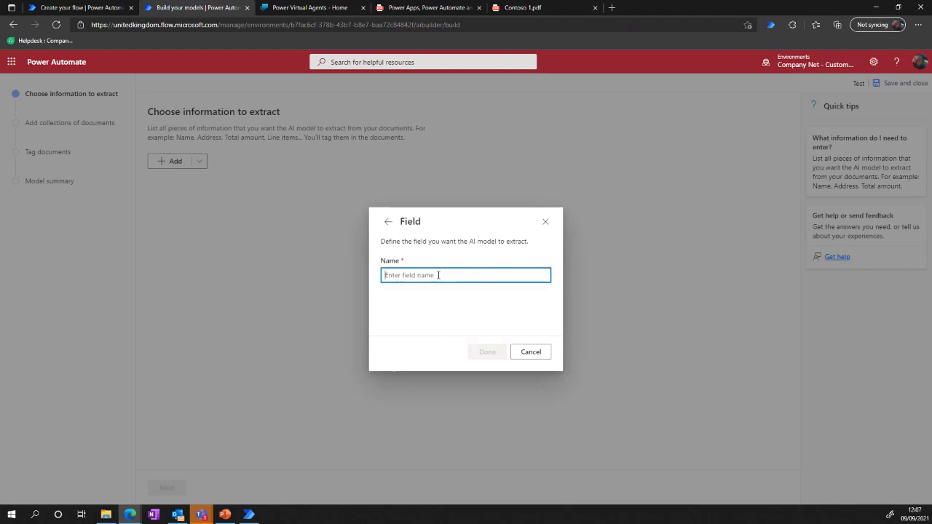
{"action": "type", "text": "Subtotal"}
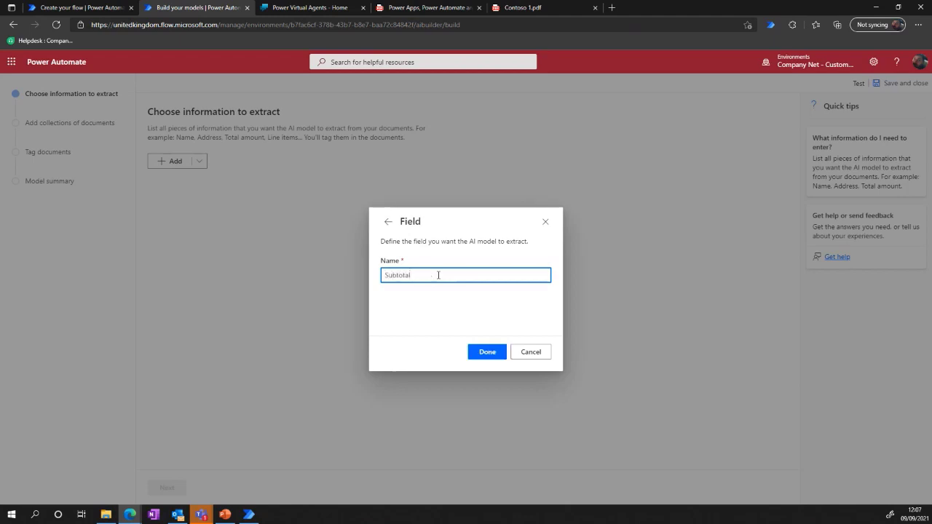
{"action": "left_click", "coordinate": [487, 352]}
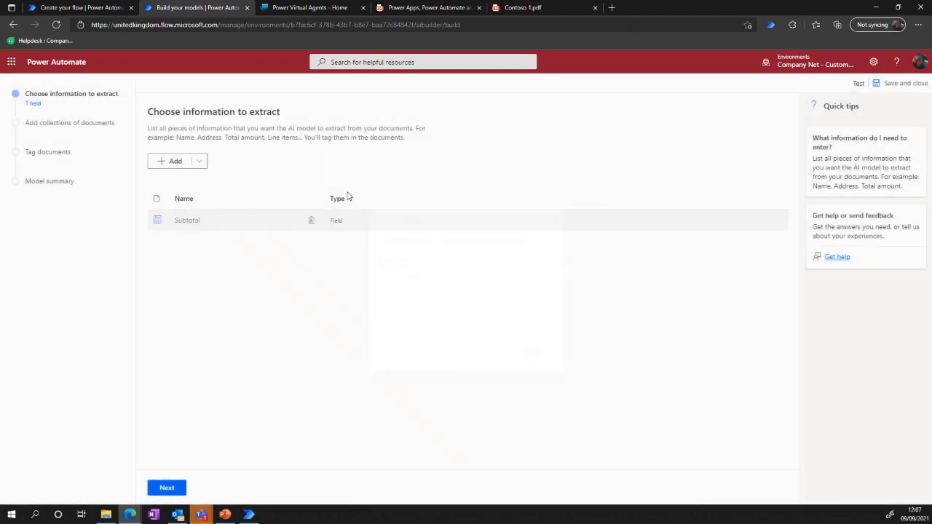
Add a second field named Shipping to the information the model extracts.
{"action": "left_click", "coordinate": [199, 161]}
{"action": "left_click", "coordinate": [212, 179]}
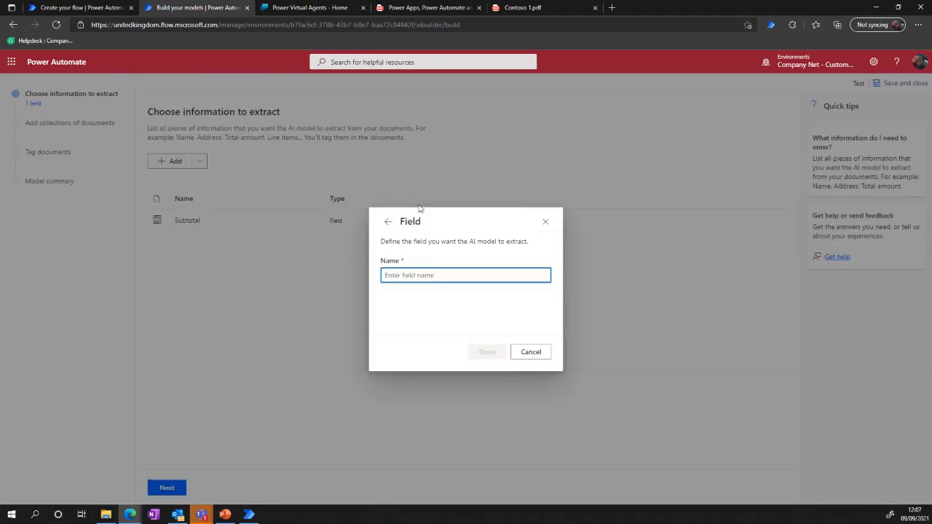
{"action": "type", "text": "Shippion"}
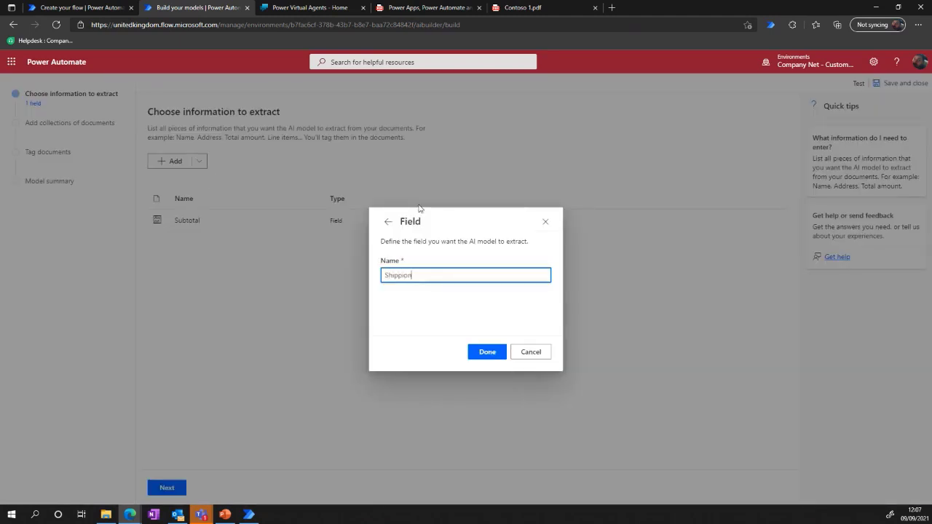
{"action": "type", "text": "g"}
{"action": "left_click", "coordinate": [470, 351]}
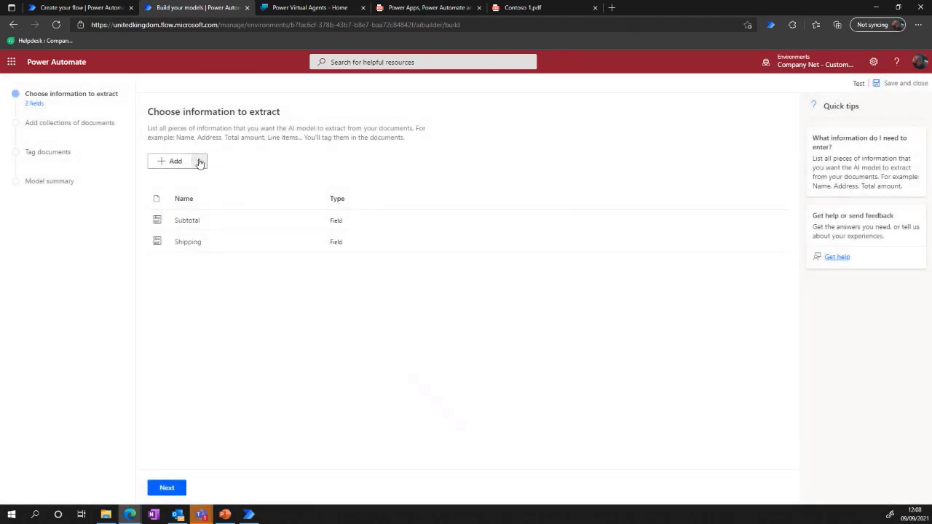
Add a third field named Total to the information the model extracts.
{"action": "left_click", "coordinate": [199, 161]}
{"action": "left_click", "coordinate": [210, 179]}
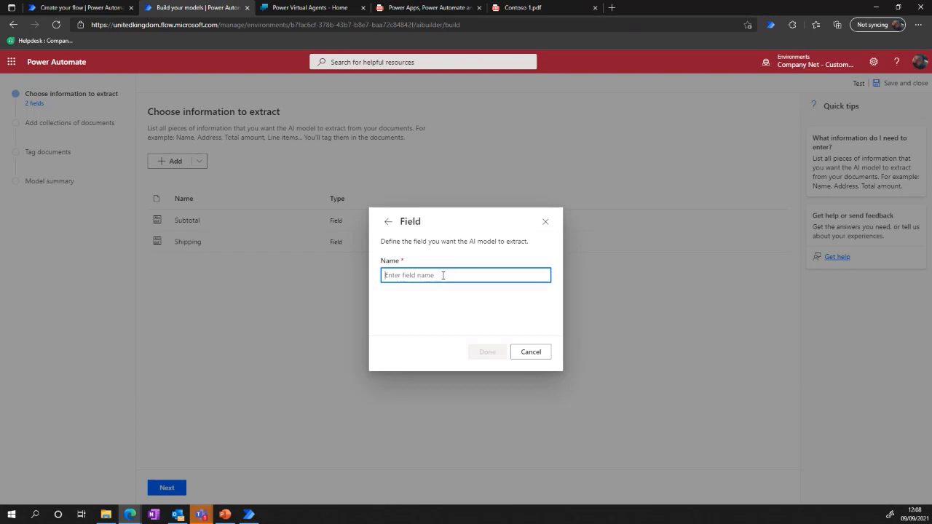
{"action": "type", "text": "Total"}
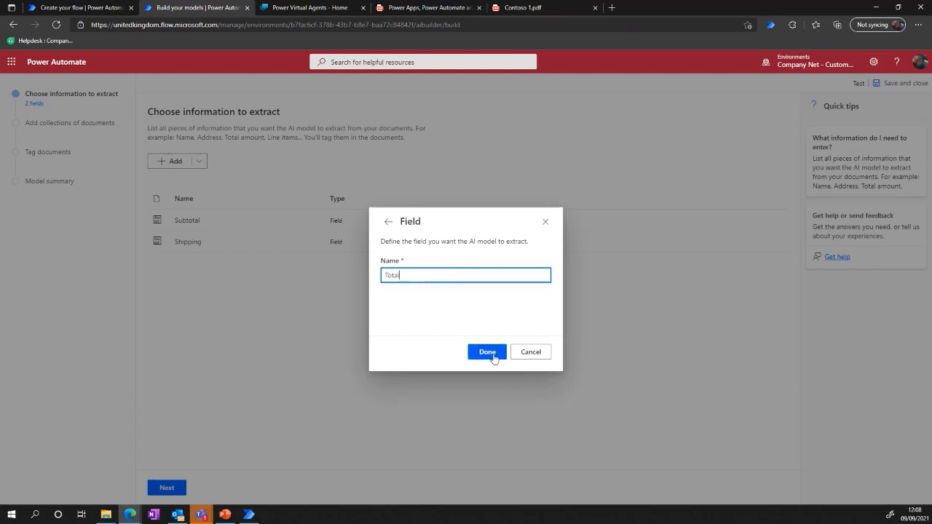
{"action": "left_click", "coordinate": [488, 353]}
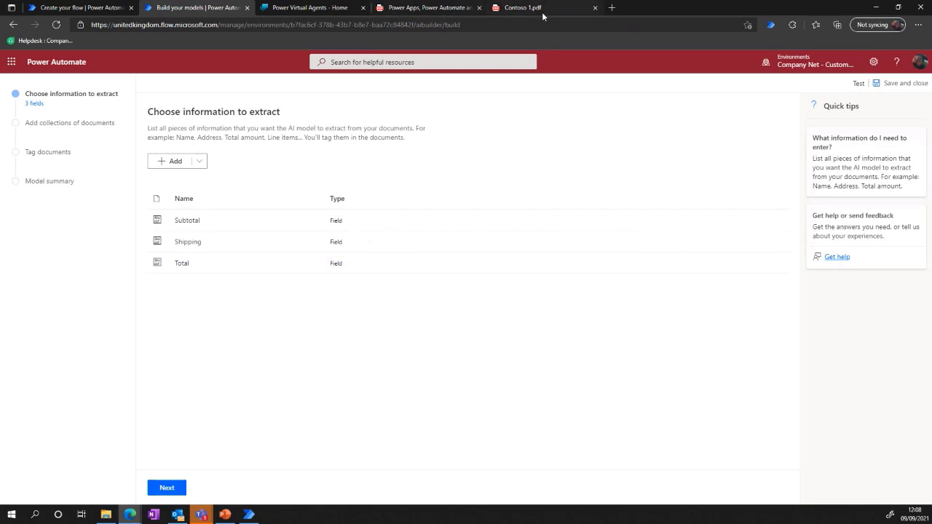
Check the line-item table in the Contoso 1.pdf invoice and return to the AI Builder model.
{"action": "left_click", "coordinate": [535, 9]}
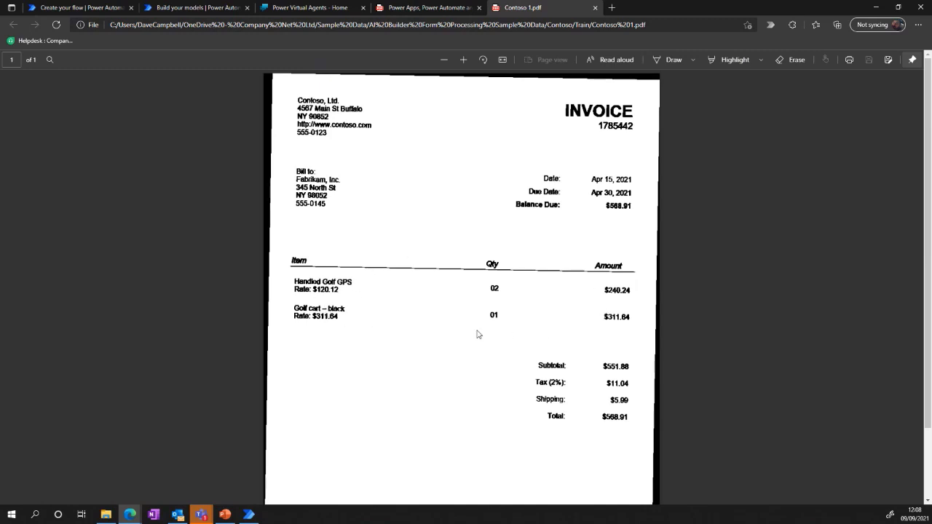
{"action": "left_click", "coordinate": [314, 8]}
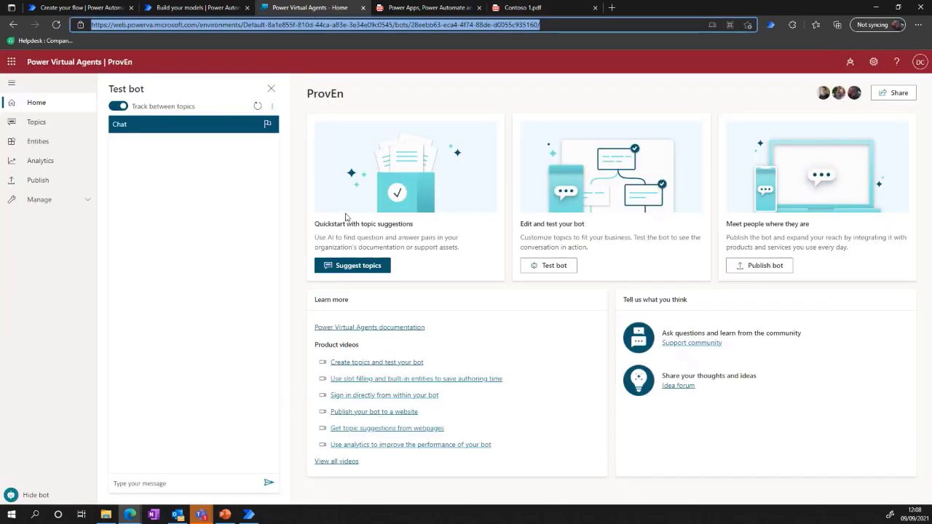
{"action": "left_click", "coordinate": [197, 8]}
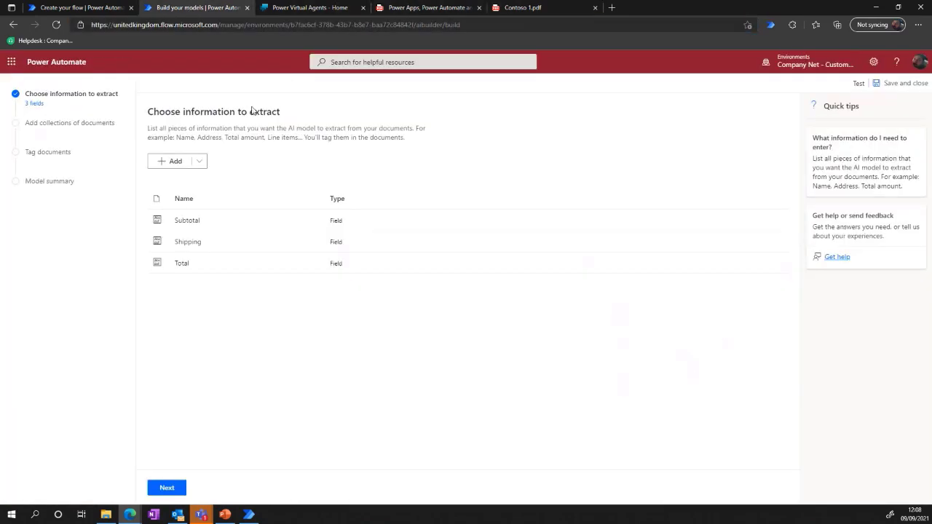
Start a single page table for the model and rename its first column to Item.
{"action": "left_click", "coordinate": [201, 161]}
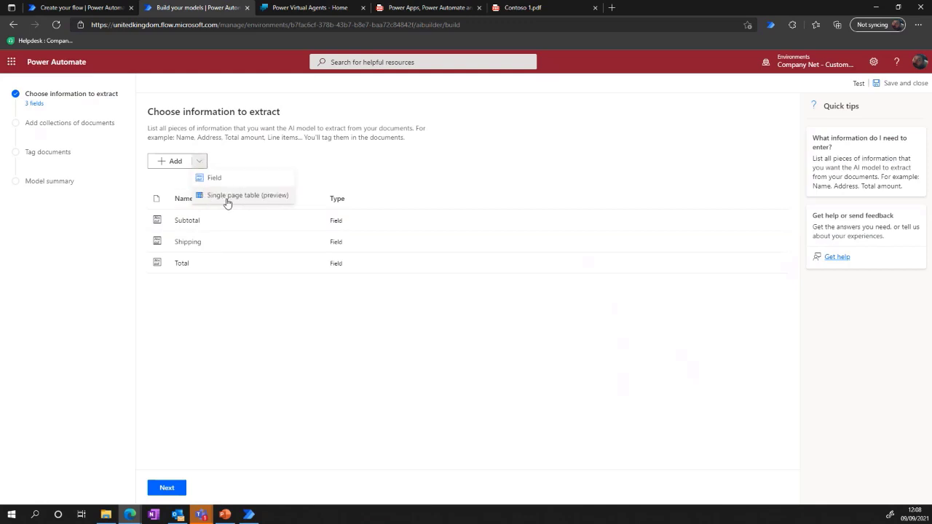
{"action": "left_click", "coordinate": [277, 195]}
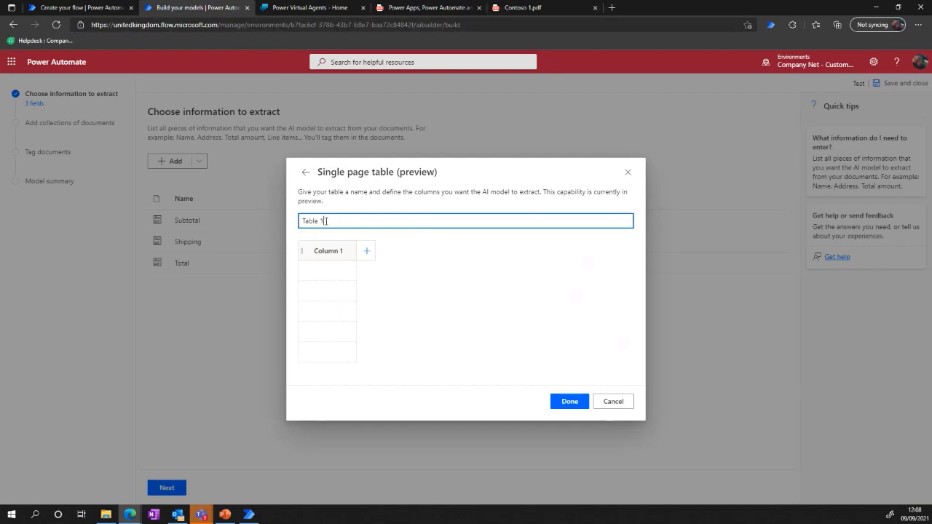
{"action": "left_click_drag", "start_coordinate": [325, 221], "coordinate": [297, 224]}
{"action": "left_click", "coordinate": [339, 253]}
{"action": "left_click", "coordinate": [341, 268]}
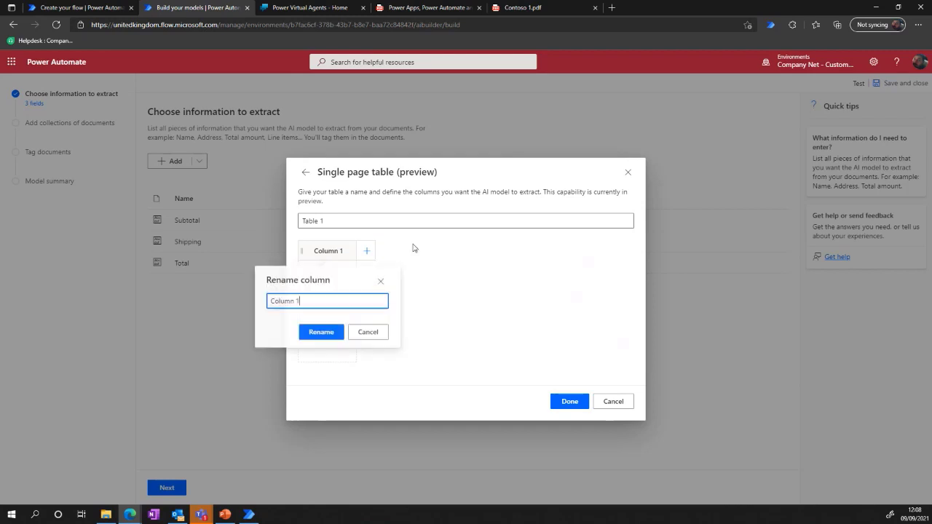
{"action": "key", "text": "BackSpace"}
{"action": "key", "text": "BackSpace"}
{"action": "key", "text": "BackSpace"}
{"action": "key", "text": "BackSpace"}
{"action": "key", "text": "BackSpace"}
{"action": "key", "text": "BackSpace"}
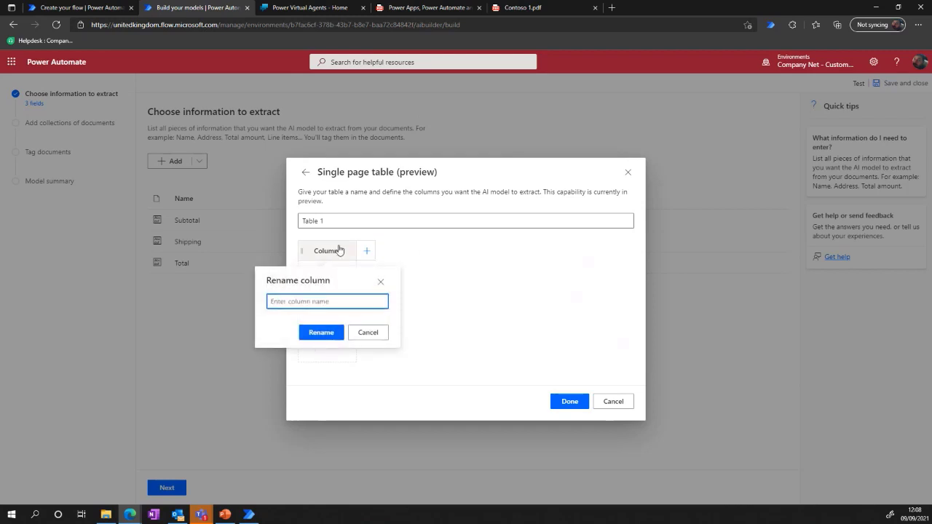
{"action": "type", "text": "Tem"}
{"action": "key", "text": "BackSpace"}
{"action": "key", "text": "BackSpace"}
{"action": "type", "text": "Ite"}
{"action": "left_click", "coordinate": [320, 335]}
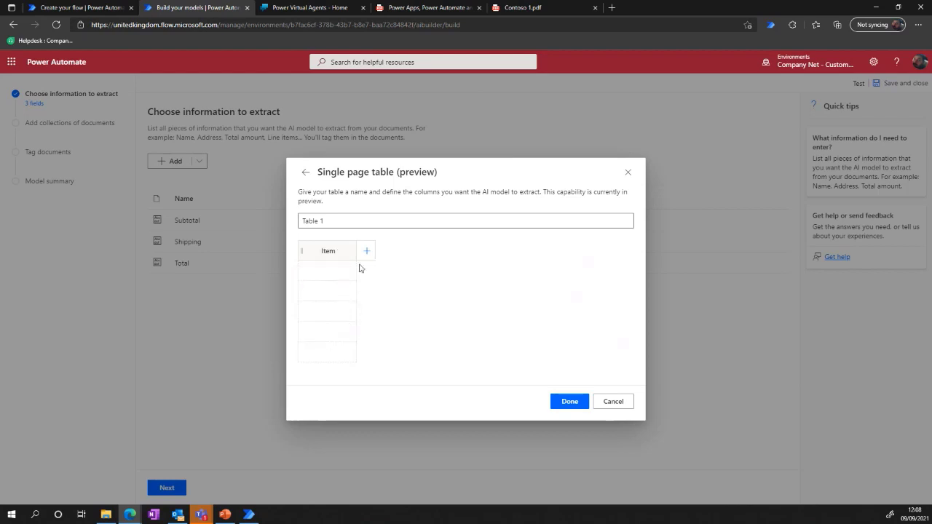
Add a second column named Qty to the table.
{"action": "left_click", "coordinate": [367, 252]}
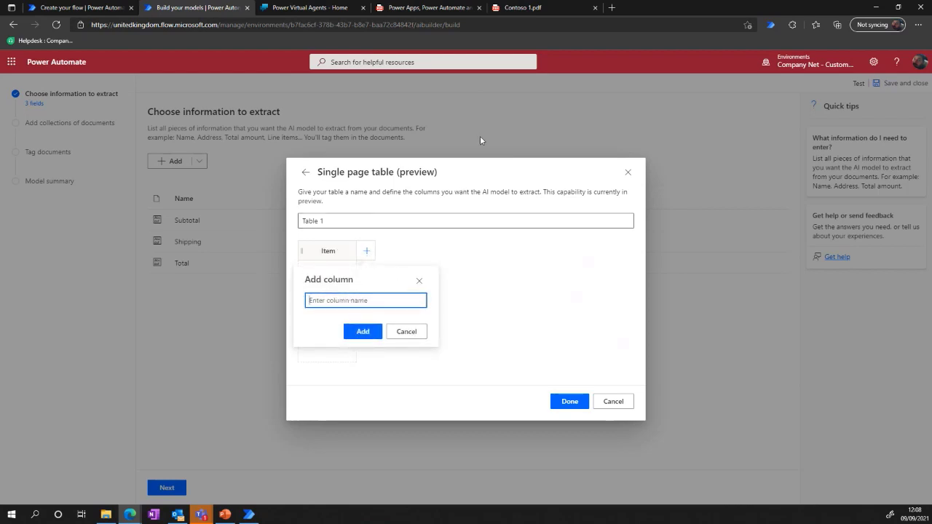
{"action": "type", "text": "Qty"}
{"action": "left_click", "coordinate": [364, 332]}
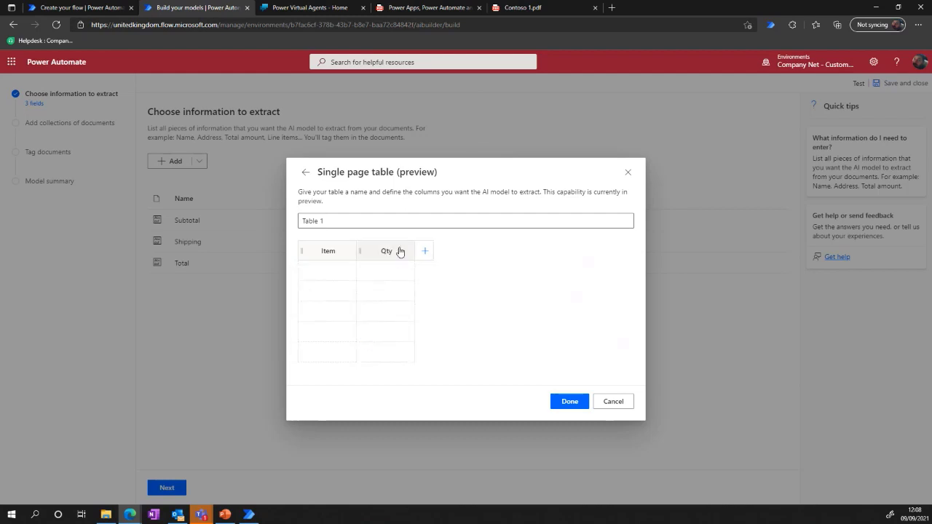
Check the column headings in Contoso 1.pdf, add a column named Amount, and finish the table definition.
{"action": "left_click", "coordinate": [532, 8]}
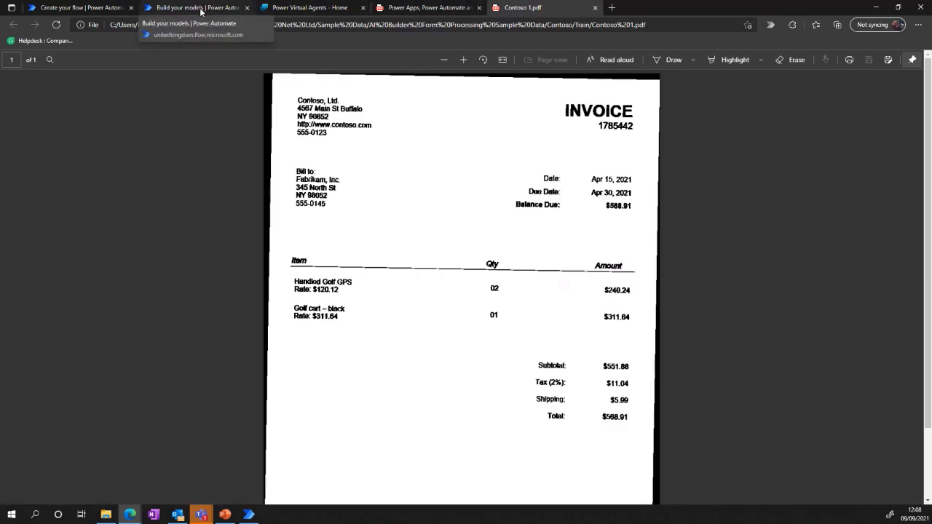
{"action": "left_click", "coordinate": [201, 10]}
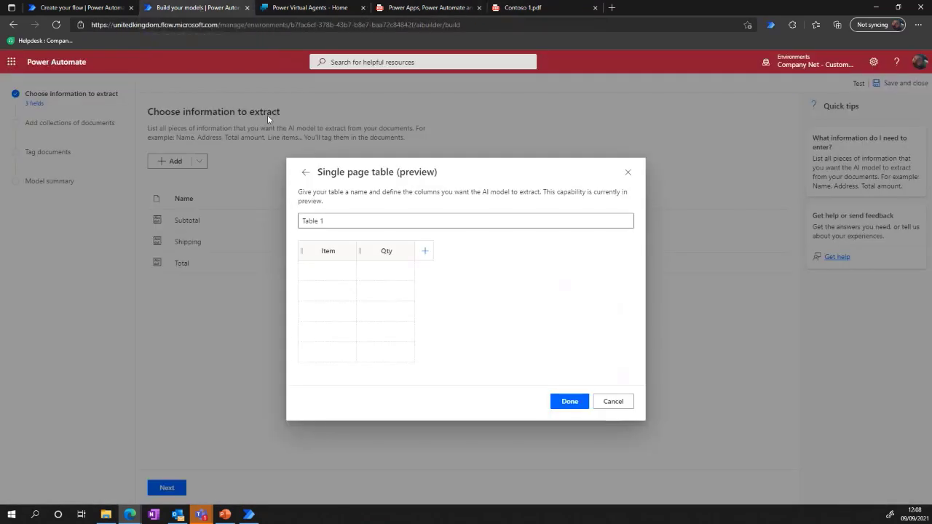
{"action": "left_click", "coordinate": [425, 251]}
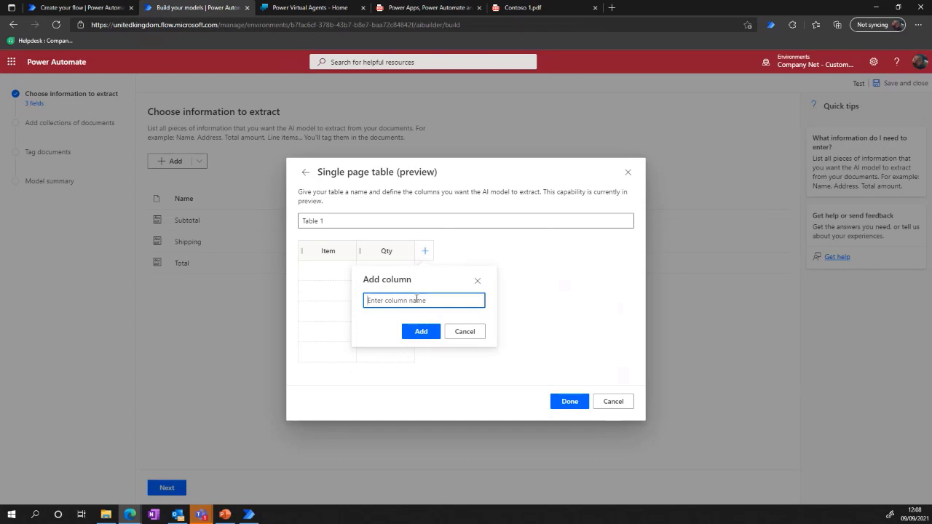
{"action": "type", "text": "Amount"}
{"action": "left_click", "coordinate": [423, 332]}
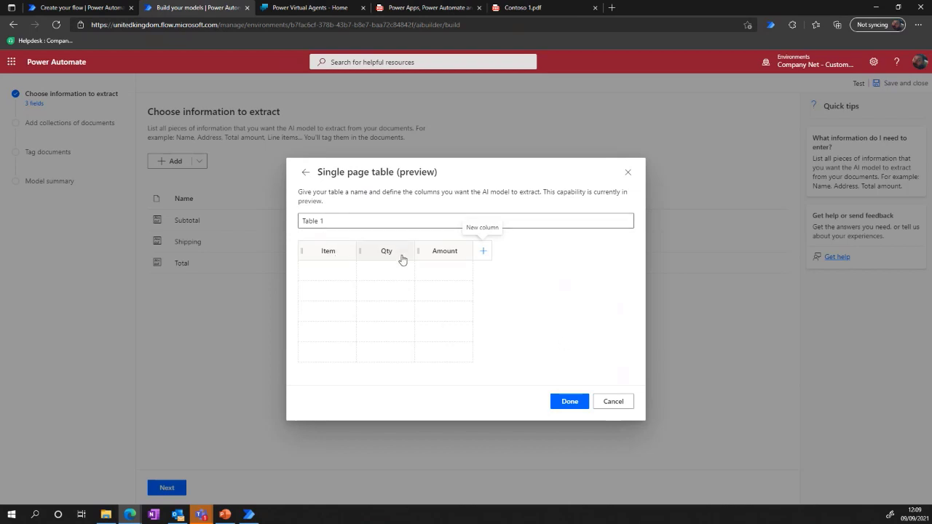
{"action": "left_click", "coordinate": [577, 403]}
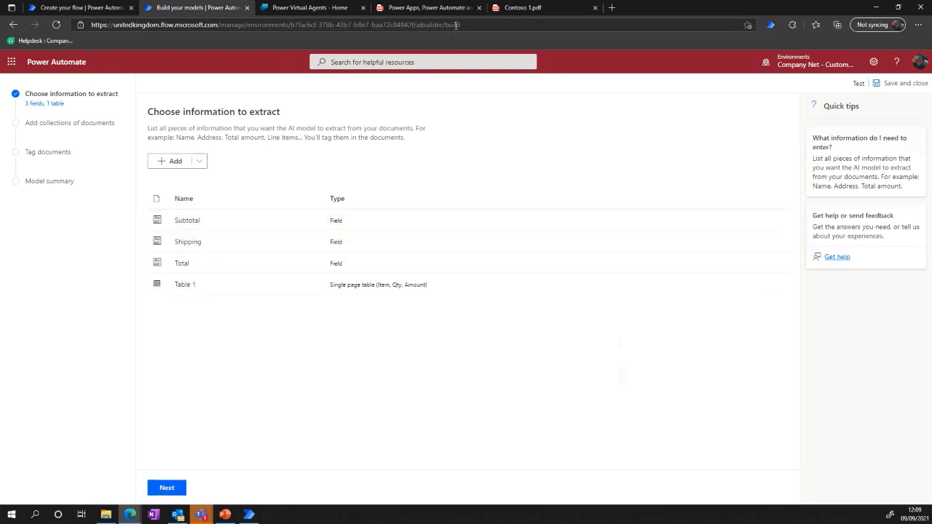
Close the Contoso 1.pdf invoice, proceed to the document collections, and create a new collection with the default name.
{"action": "left_click", "coordinate": [594, 8]}
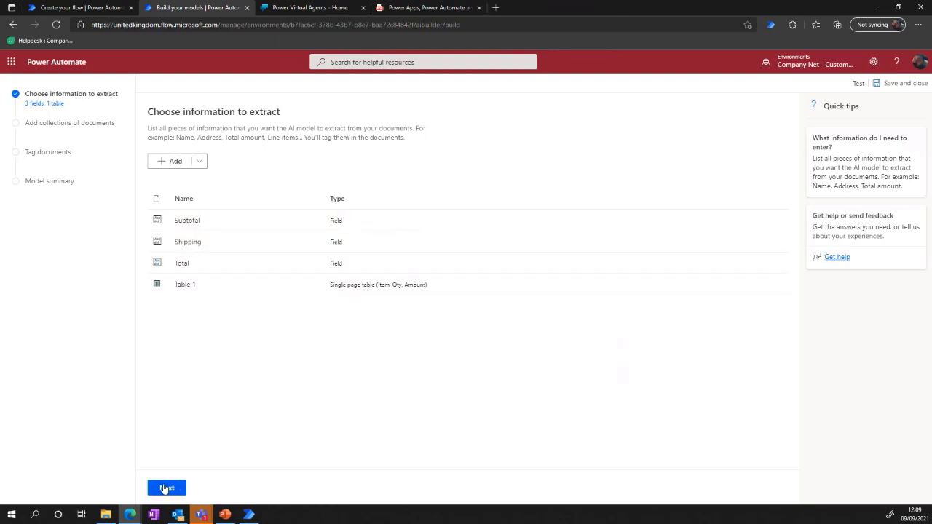
{"action": "left_click", "coordinate": [163, 488]}
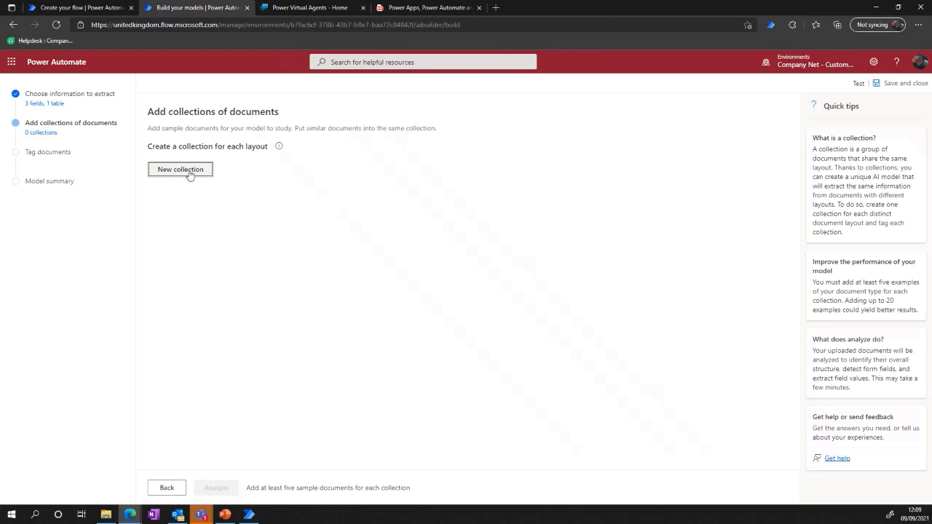
{"action": "left_click", "coordinate": [189, 169]}
{"action": "left_click", "coordinate": [170, 307]}
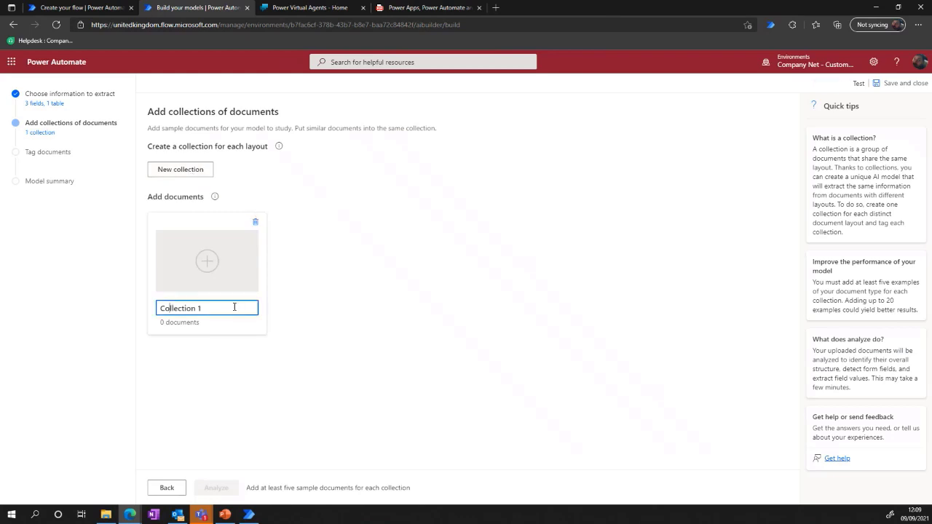
Start adding documents to Collection 1 and browse to the Train folder inside the Contoso folder.
{"action": "left_click", "coordinate": [213, 262]}
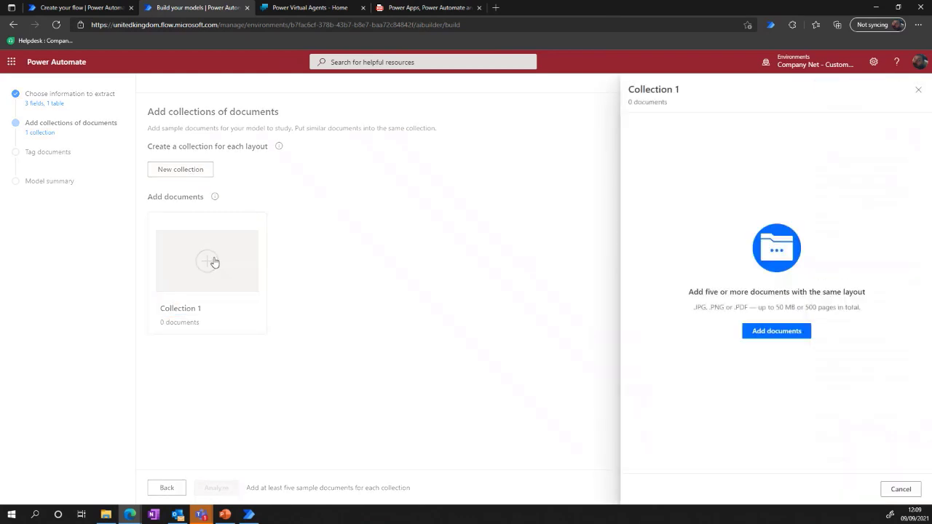
{"action": "left_click", "coordinate": [775, 331]}
{"action": "left_click", "coordinate": [676, 134]}
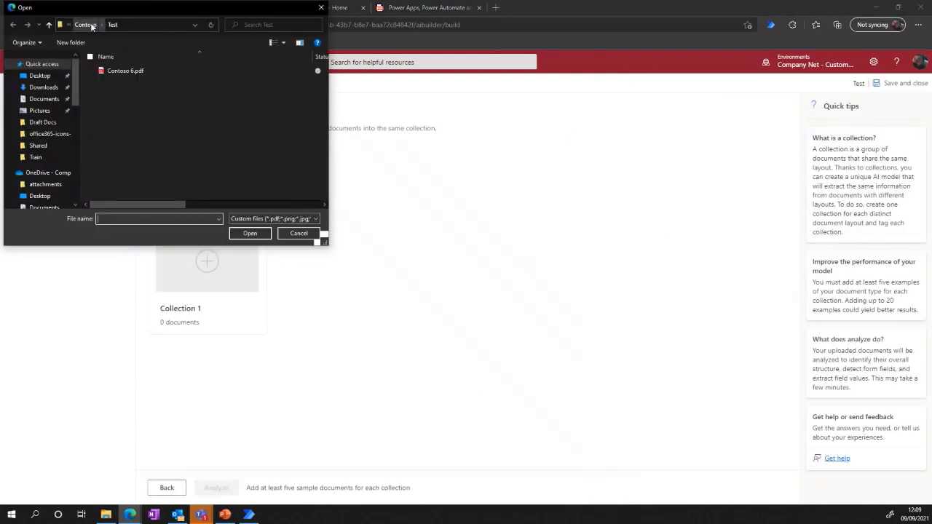
{"action": "left_click", "coordinate": [85, 25]}
{"action": "double_click", "coordinate": [114, 71]}
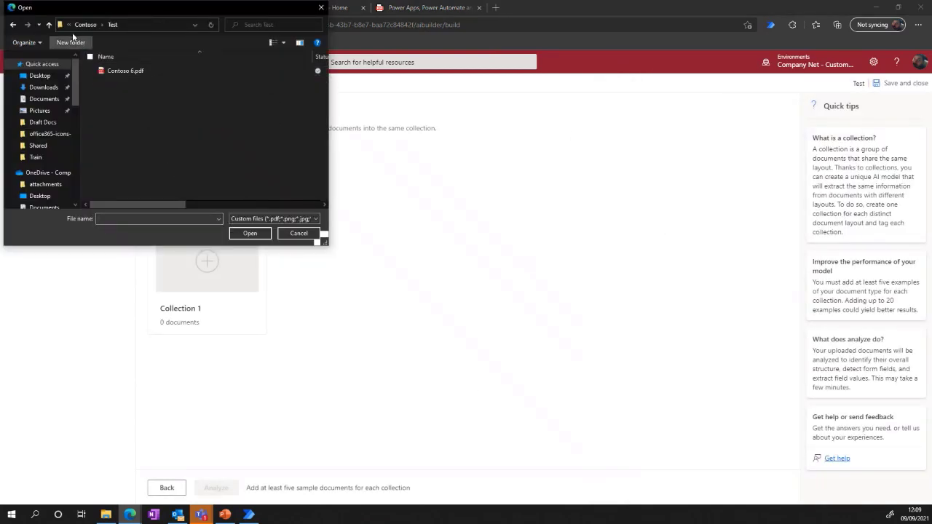
{"action": "left_click", "coordinate": [87, 25]}
{"action": "double_click", "coordinate": [113, 81]}
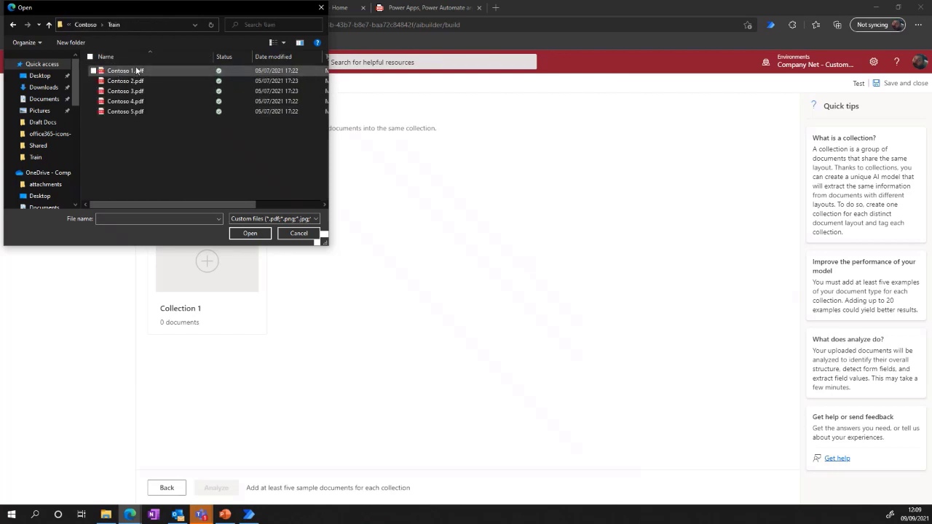
Upload Contoso 1.pdf through Contoso 5.pdf to Collection 1 and analyze the documents.
{"action": "key", "text": "shift+Down"}
{"action": "key", "text": "shift+Down"}
{"action": "key", "text": "shift+Down"}
{"action": "key", "text": "shift+Down"}
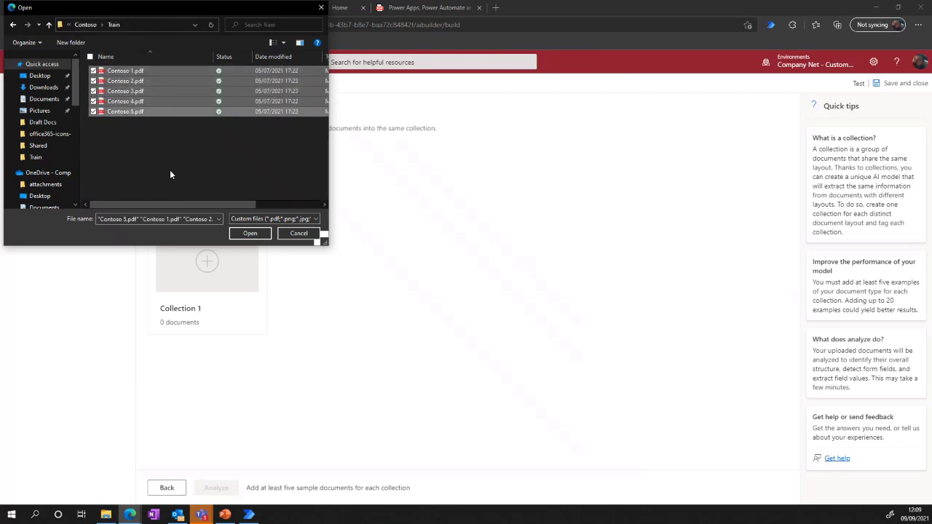
{"action": "left_click", "coordinate": [250, 234]}
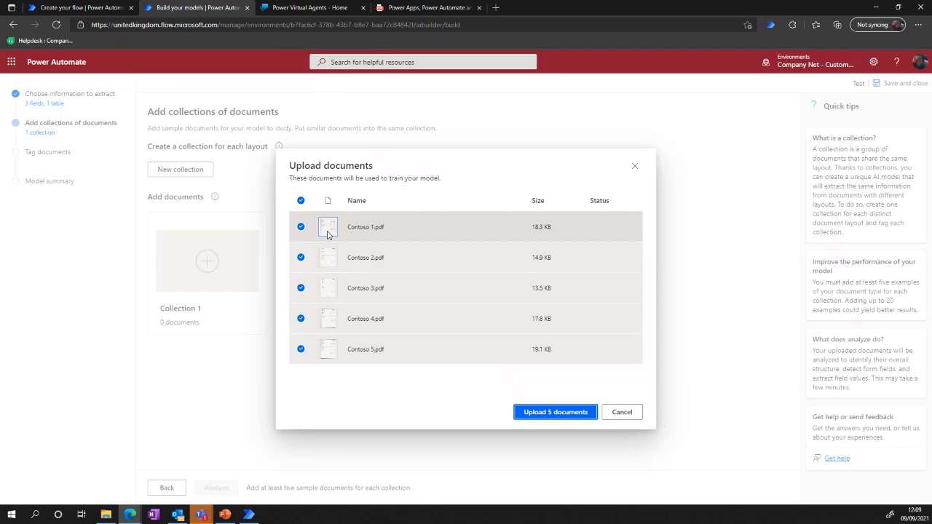
{"action": "left_click", "coordinate": [558, 413]}
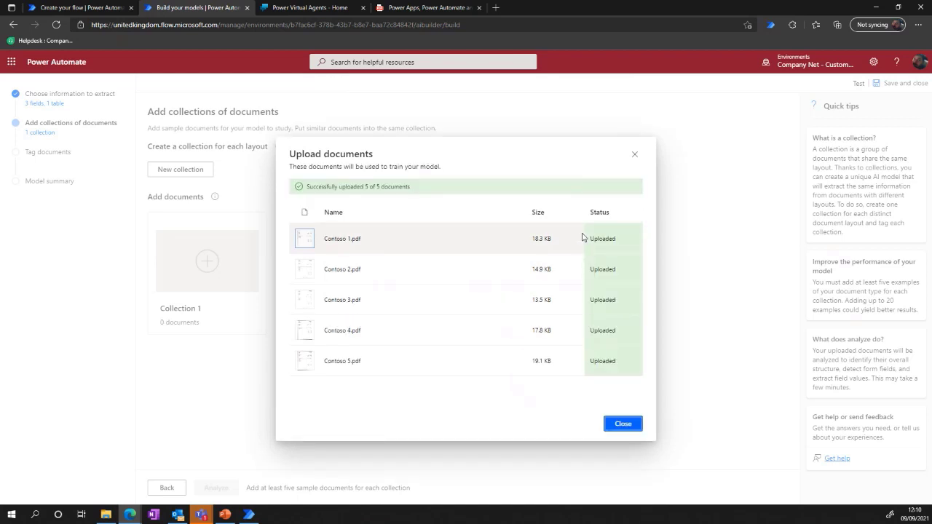
{"action": "left_click", "coordinate": [624, 424]}
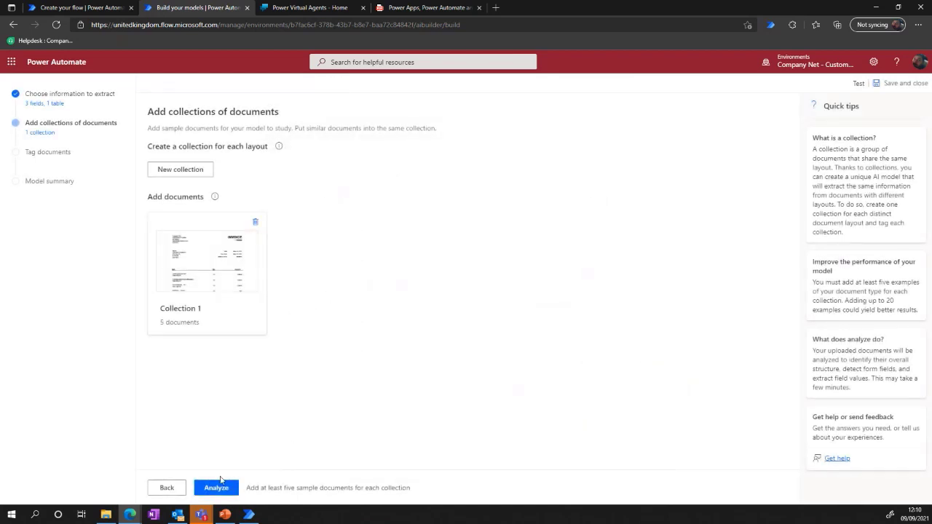
{"action": "left_click", "coordinate": [217, 489]}
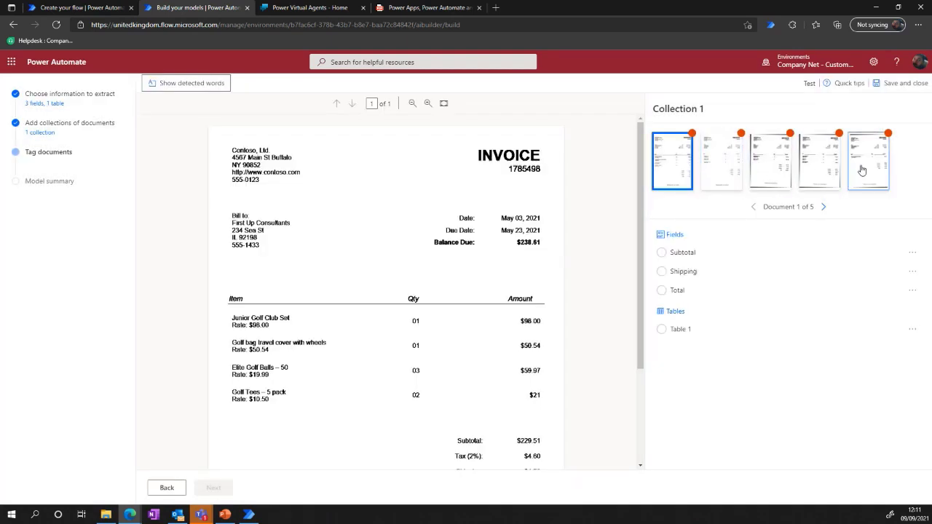
Show the detected words on the first invoice, examine them down the page, hide them again, and view the totals section.
{"action": "left_click", "coordinate": [191, 86]}
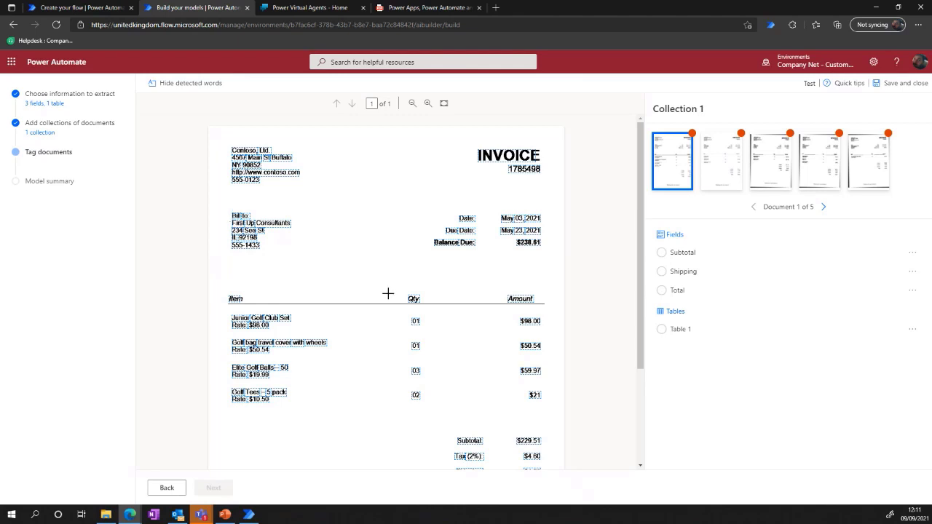
{"action": "scroll", "coordinate": [405, 375], "scroll_direction": "down", "scroll_amount": 3}
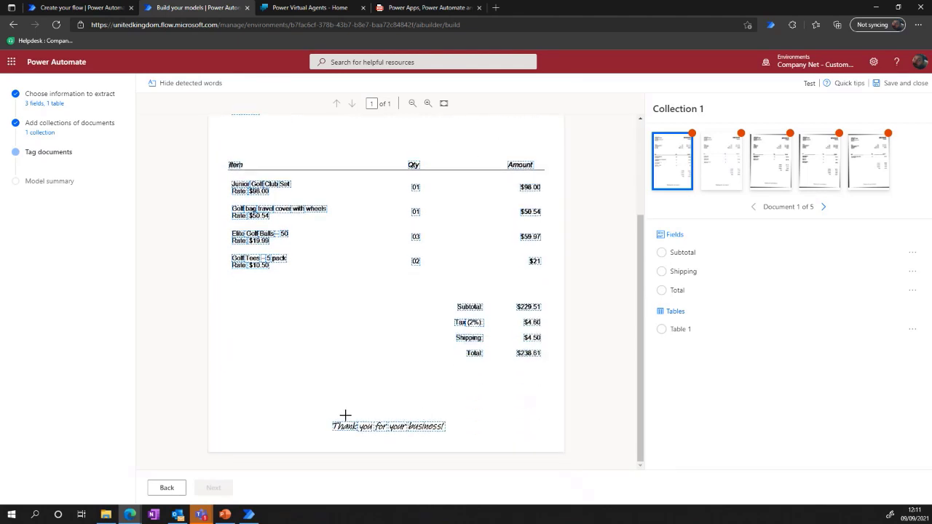
{"action": "scroll", "coordinate": [459, 342], "scroll_direction": "up", "scroll_amount": 3}
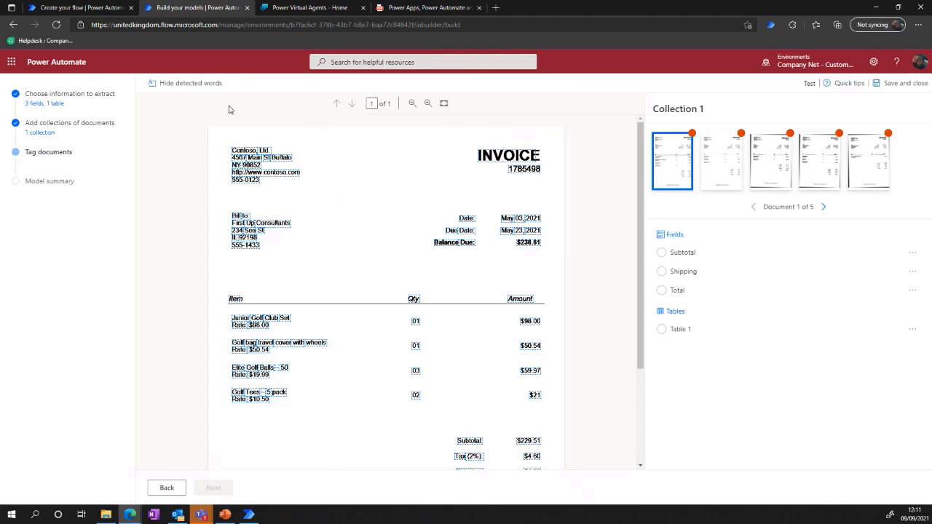
{"action": "left_click", "coordinate": [196, 85]}
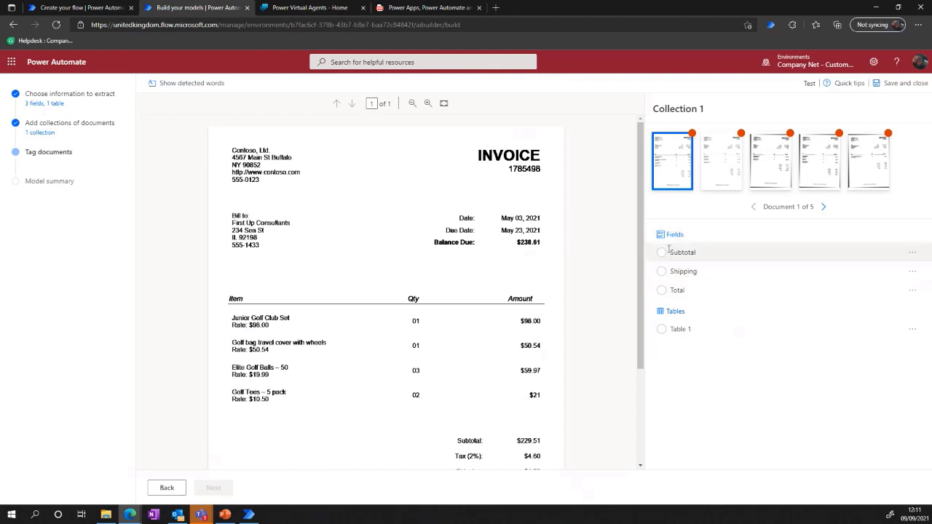
{"action": "scroll", "coordinate": [595, 406], "scroll_direction": "down", "scroll_amount": 2}
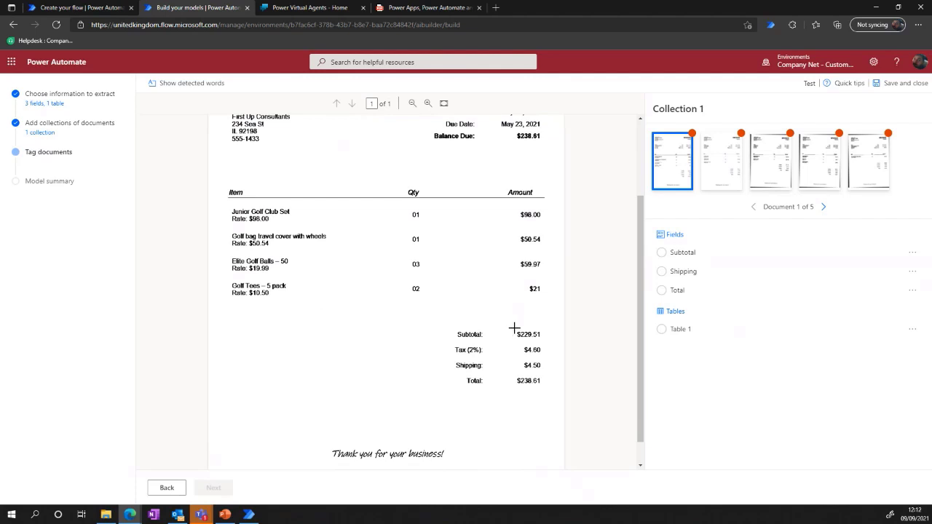
Tag $229.51 as Subtotal, $4.50 as Shipping and $238.61 as Total on the first invoice.
{"action": "left_click_drag", "start_coordinate": [515, 337], "coordinate": [545, 337]}
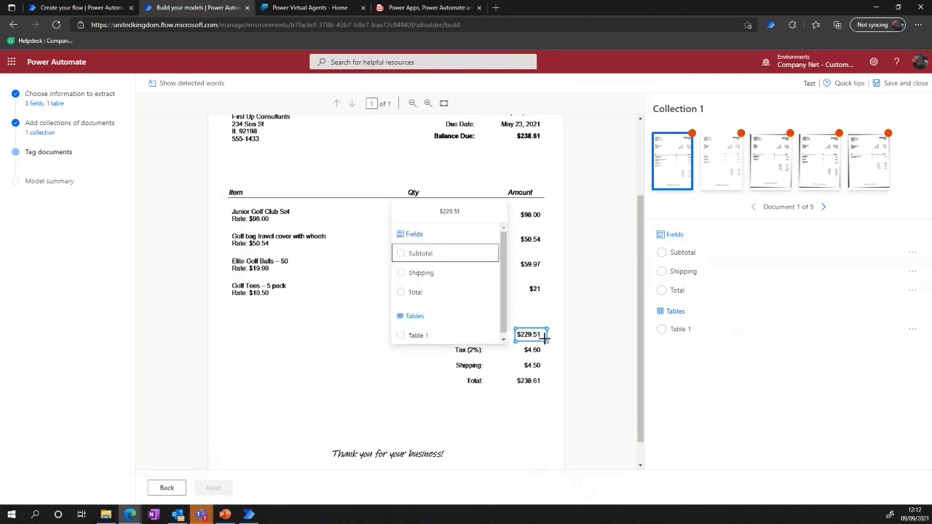
{"action": "left_click", "coordinate": [420, 259]}
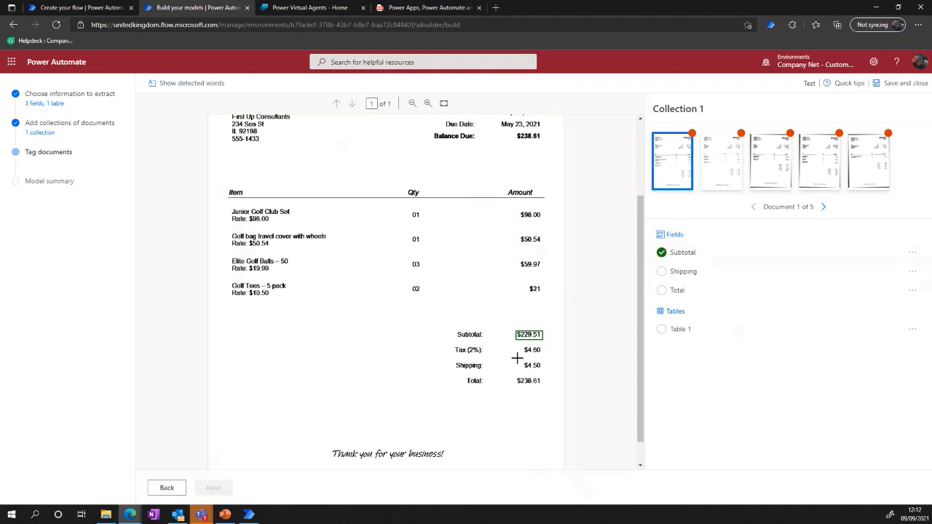
{"action": "left_click_drag", "start_coordinate": [520, 358], "coordinate": [543, 375]}
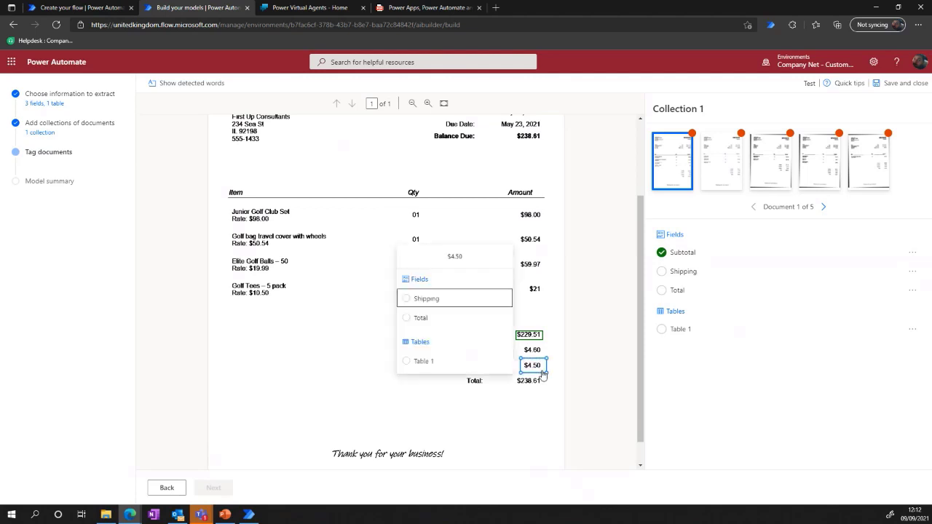
{"action": "left_click", "coordinate": [432, 302]}
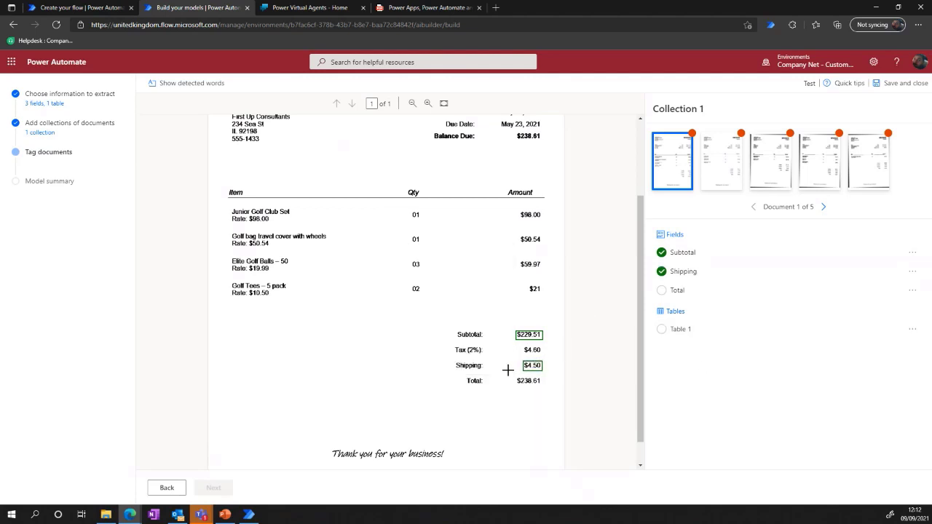
{"action": "left_click_drag", "start_coordinate": [512, 374], "coordinate": [555, 391]}
{"action": "left_click", "coordinate": [415, 335]}
Mark the first invoice's line-item area as Table 1 and tag the Junior Golf Club Set item, quantity and amount as row 1.
{"action": "left_click_drag", "start_coordinate": [226, 182], "coordinate": [556, 306]}
{"action": "left_click", "coordinate": [591, 233]}
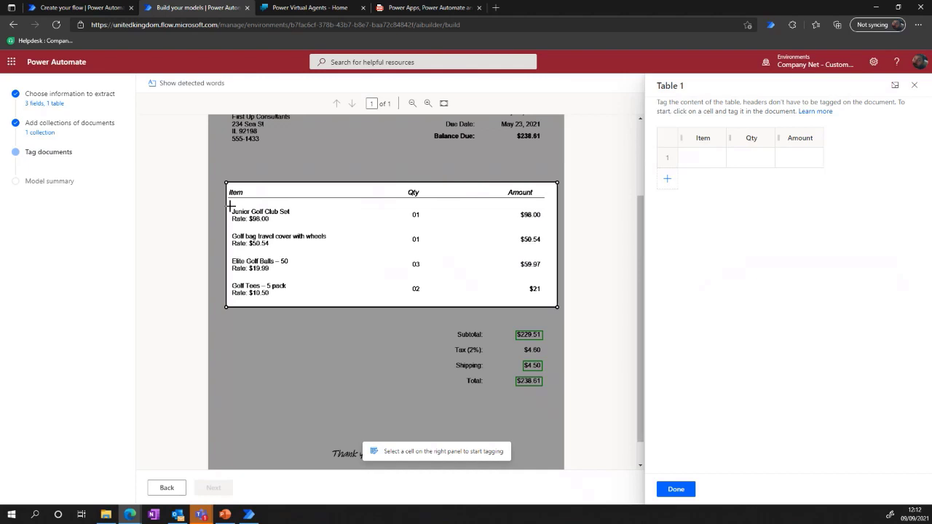
{"action": "left_click_drag", "start_coordinate": [230, 206], "coordinate": [297, 222]}
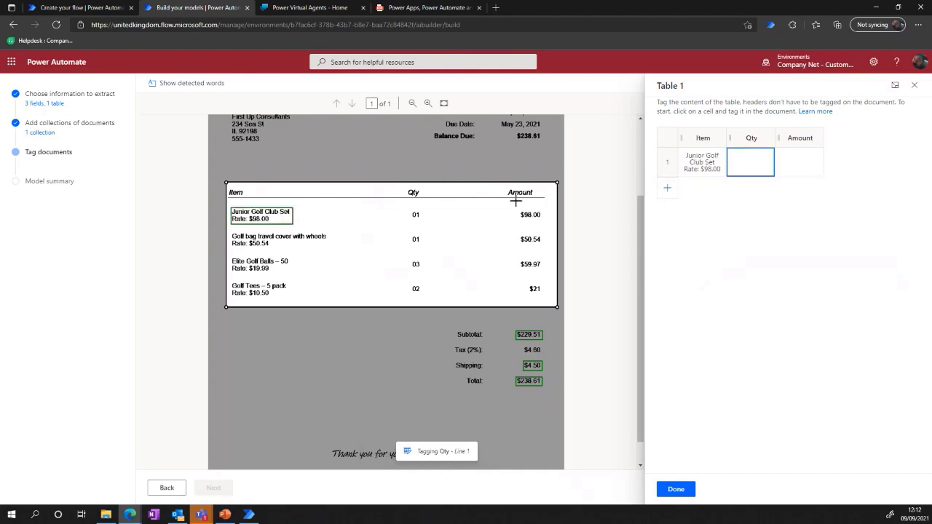
{"action": "left_click_drag", "start_coordinate": [406, 210], "coordinate": [425, 218]}
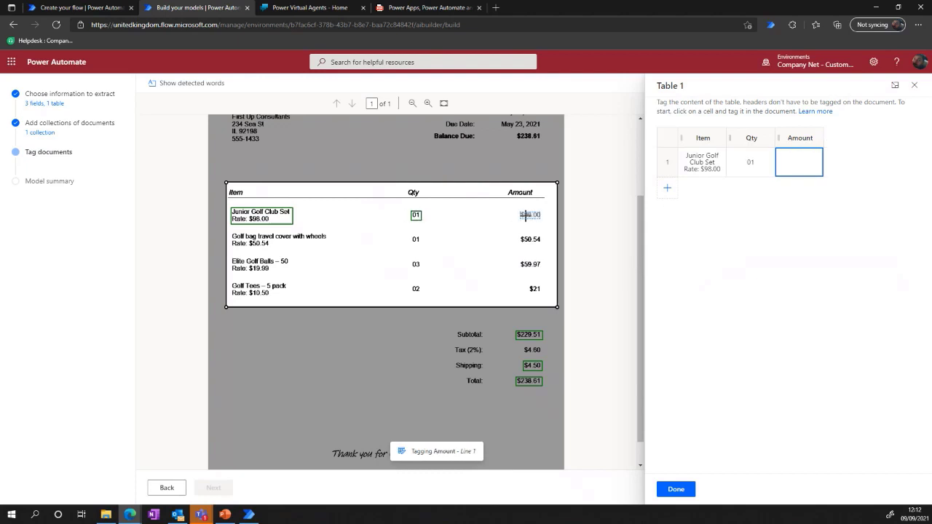
{"action": "left_click_drag", "start_coordinate": [513, 209], "coordinate": [537, 223]}
{"action": "left_click_drag", "start_coordinate": [544, 222], "coordinate": [545, 222]}
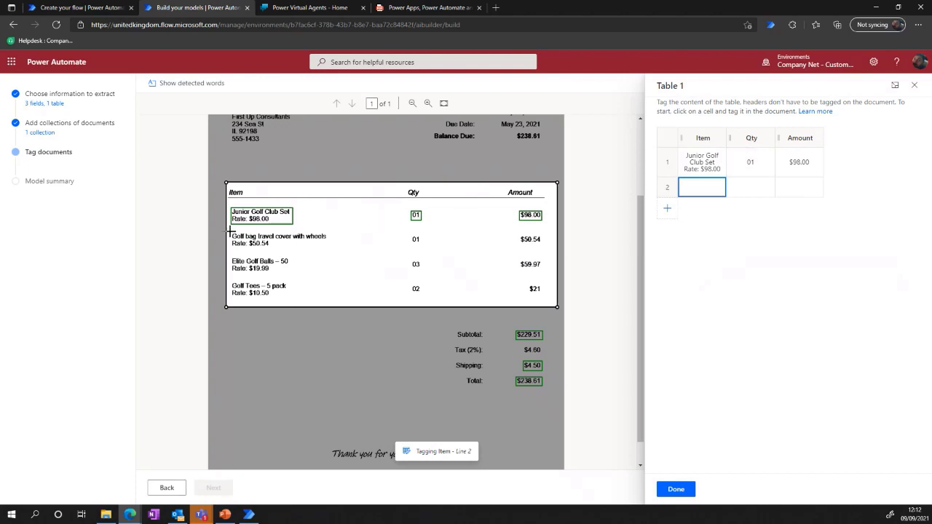
Tag the item, quantity and amount of the golf bag travel cover and Elite Golf Balls lines as rows 2 and 3.
{"action": "left_click_drag", "start_coordinate": [230, 231], "coordinate": [335, 248]}
{"action": "left_click_drag", "start_coordinate": [406, 235], "coordinate": [426, 245]}
{"action": "left_click_drag", "start_coordinate": [518, 234], "coordinate": [543, 246]}
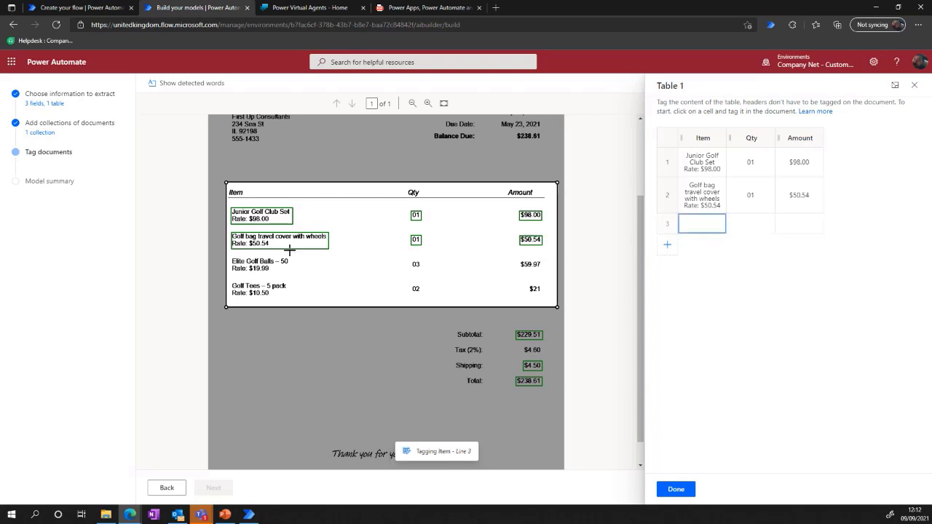
{"action": "left_click_drag", "start_coordinate": [231, 255], "coordinate": [306, 273]}
{"action": "left_click_drag", "start_coordinate": [408, 256], "coordinate": [424, 271]}
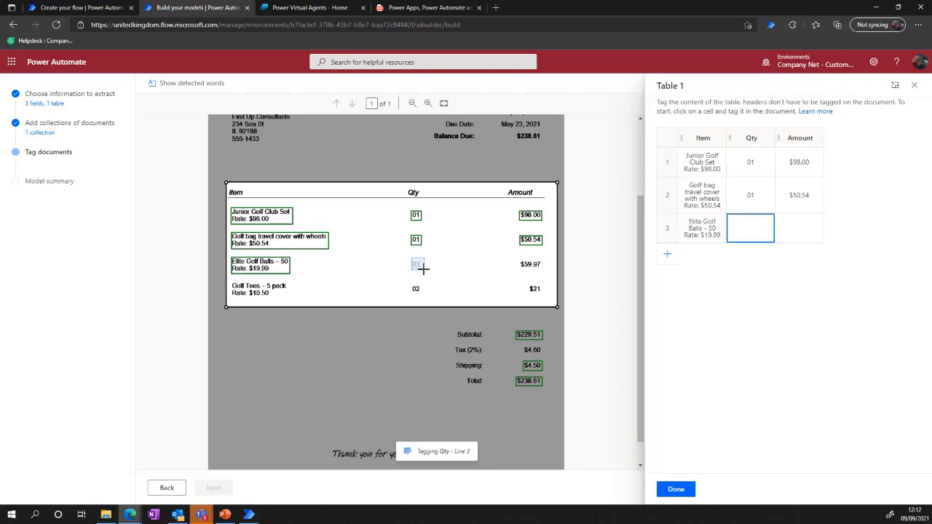
{"action": "left_click_drag", "start_coordinate": [524, 265], "coordinate": [546, 271]}
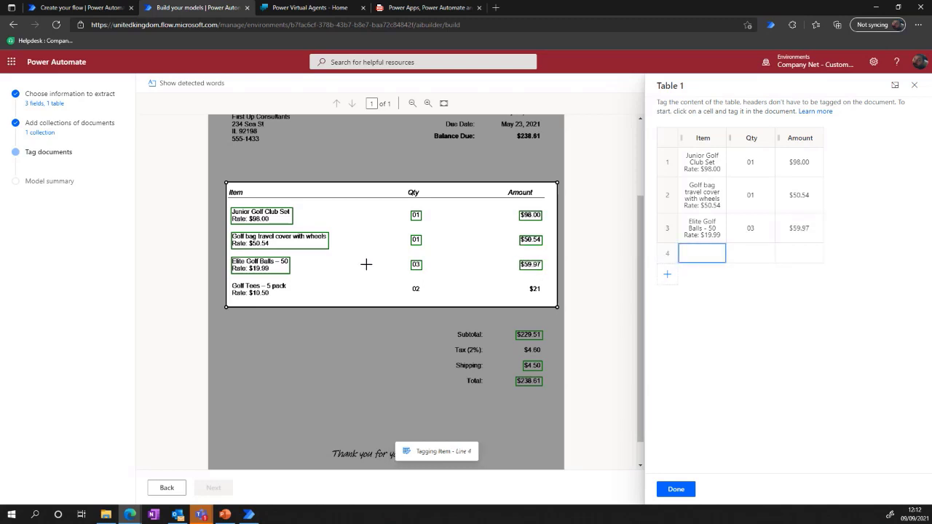
Tag the Golf Tees item, quantity and amount as row 4 and finish tagging Table 1 on the first invoice.
{"action": "left_click_drag", "start_coordinate": [230, 279], "coordinate": [295, 300]}
{"action": "left_click_drag", "start_coordinate": [404, 283], "coordinate": [437, 298]}
{"action": "left_click_drag", "start_coordinate": [525, 286], "coordinate": [542, 297]}
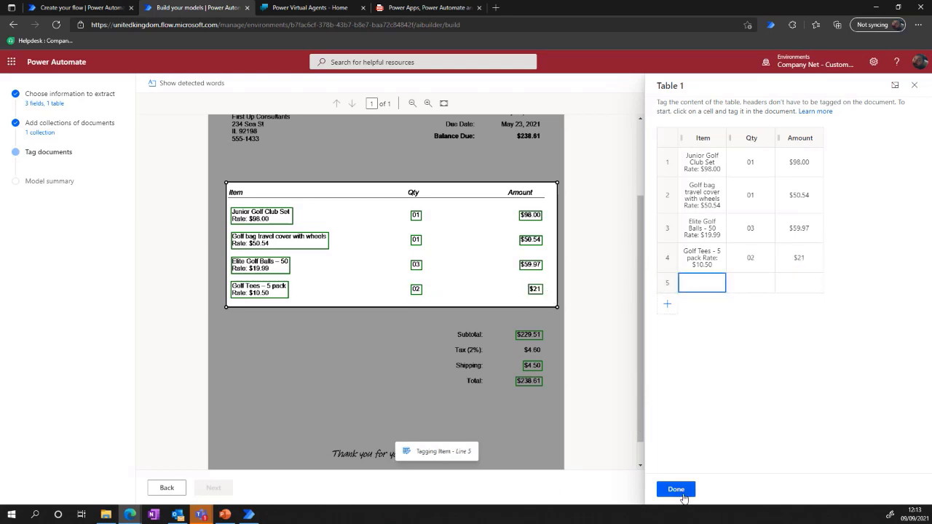
{"action": "left_click", "coordinate": [682, 493]}
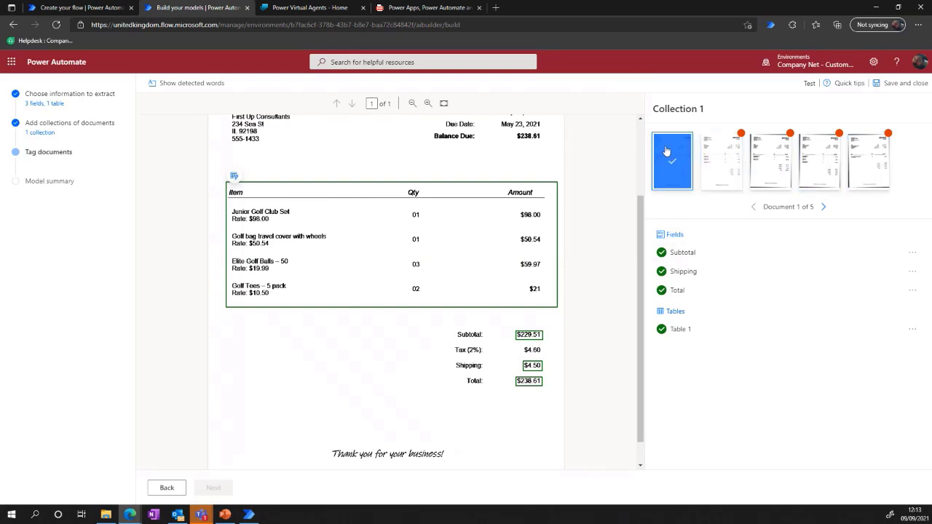
Open the second invoice and tag $92.16 as Subtotal, $2.99 as Shipping and $96.99 as Total.
{"action": "left_click", "coordinate": [727, 156]}
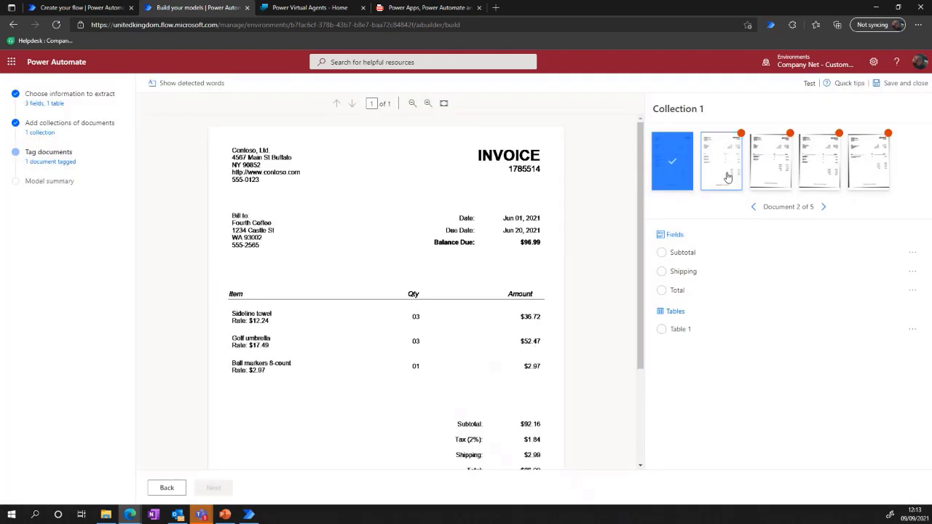
{"action": "left_click", "coordinate": [178, 83]}
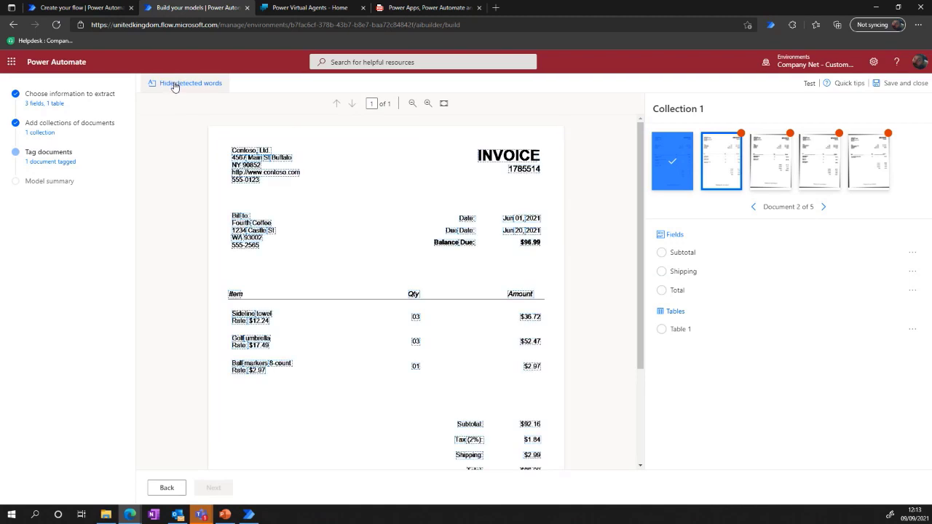
{"action": "left_click", "coordinate": [174, 84]}
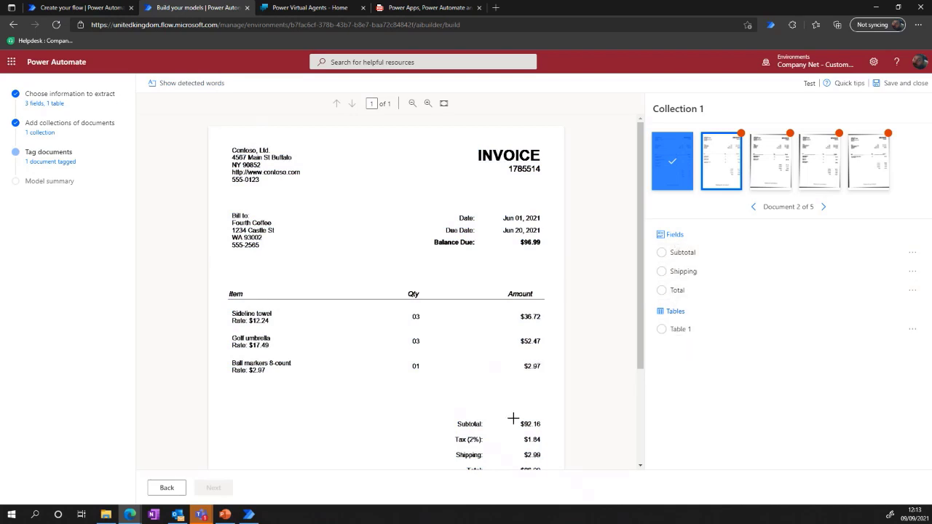
{"action": "left_click_drag", "start_coordinate": [513, 418], "coordinate": [543, 460]}
{"action": "left_click", "coordinate": [422, 347]}
{"action": "left_click", "coordinate": [433, 387]}
{"action": "scroll", "coordinate": [526, 436], "scroll_direction": "down", "scroll_amount": 1}
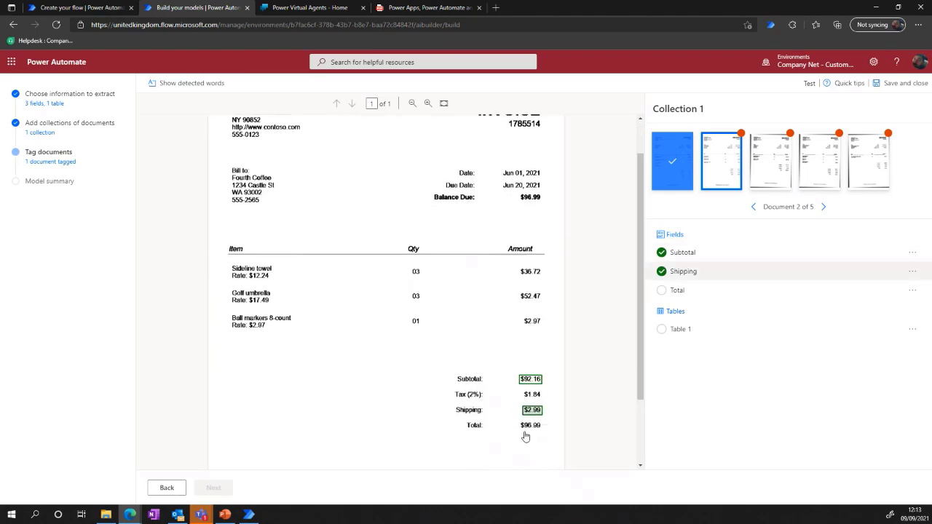
{"action": "scroll", "coordinate": [526, 436], "scroll_direction": "down", "scroll_amount": 1}
{"action": "left_click_drag", "start_coordinate": [514, 358], "coordinate": [545, 369]}
{"action": "left_click", "coordinate": [427, 322]}
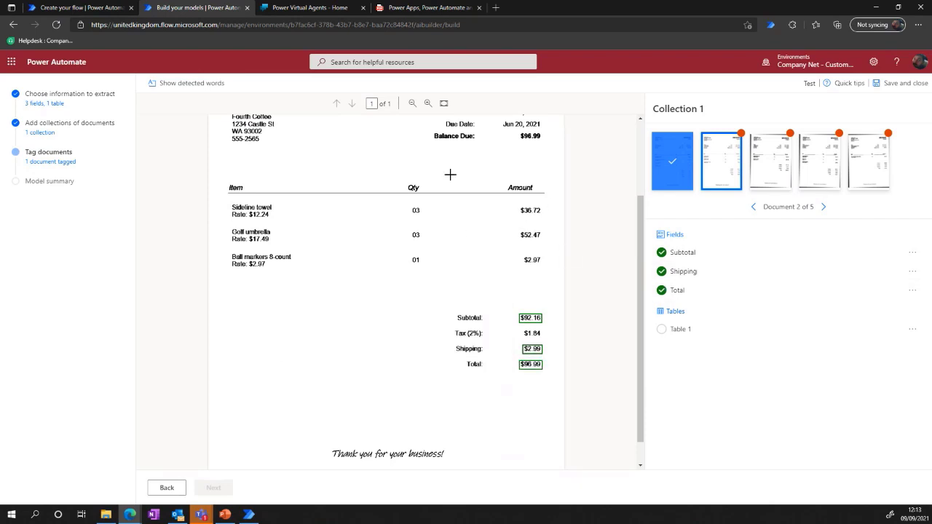
Mark the second invoice's line-item area as Table 1 and tag the Sideline towel item, quantity and amount as row 1.
{"action": "left_click_drag", "start_coordinate": [220, 178], "coordinate": [560, 281]}
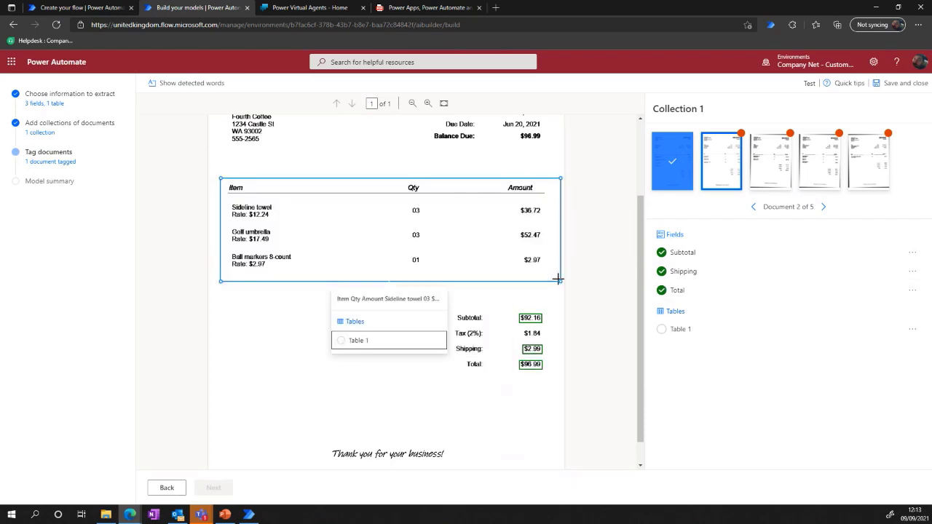
{"action": "left_click", "coordinate": [342, 340]}
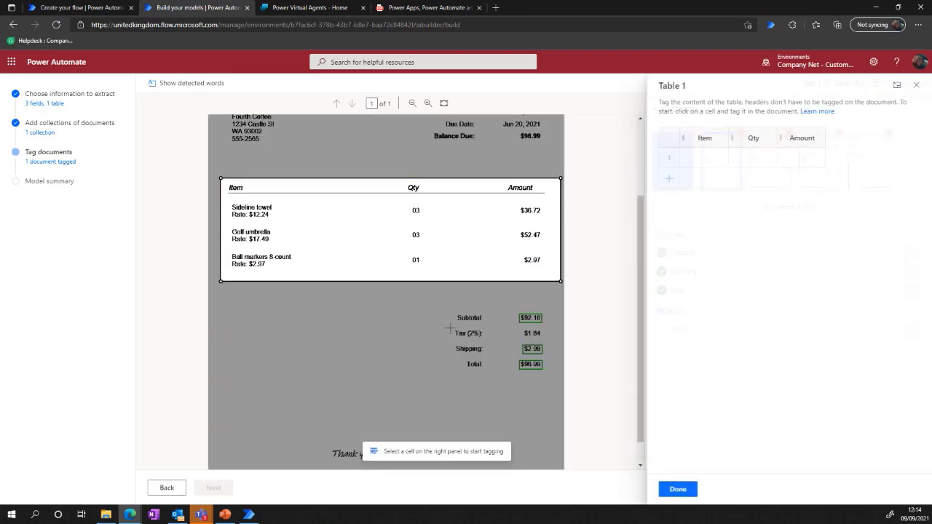
{"action": "left_click_drag", "start_coordinate": [228, 203], "coordinate": [277, 219]}
{"action": "left_click_drag", "start_coordinate": [405, 206], "coordinate": [427, 217]}
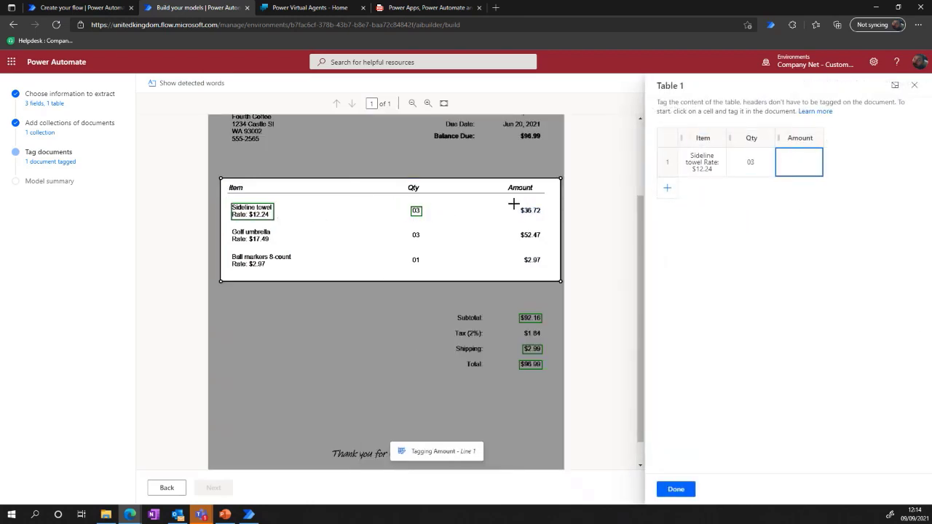
{"action": "left_click_drag", "start_coordinate": [513, 205], "coordinate": [546, 217]}
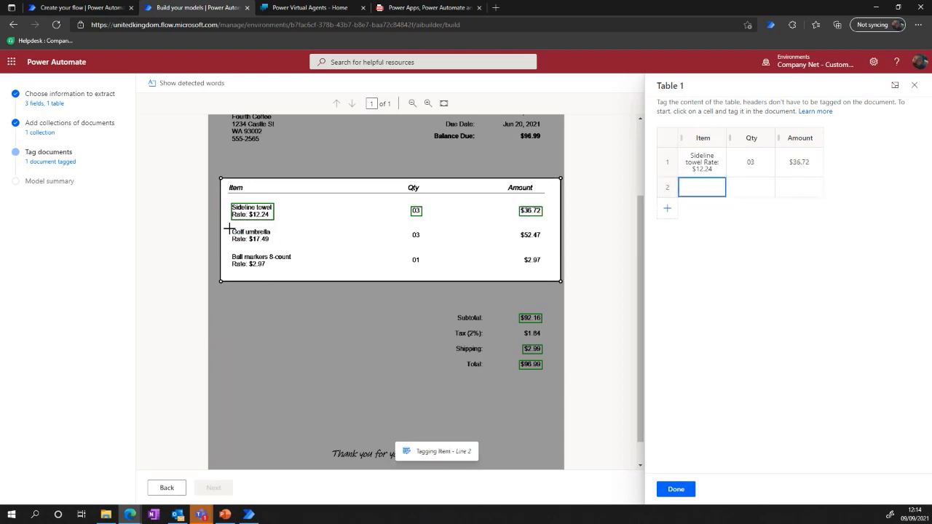
Tag the Golf umbrella and Ball markers 8-count lines as rows 2 and 3, and finish tagging the second invoice's table.
{"action": "left_click_drag", "start_coordinate": [229, 229], "coordinate": [289, 253]}
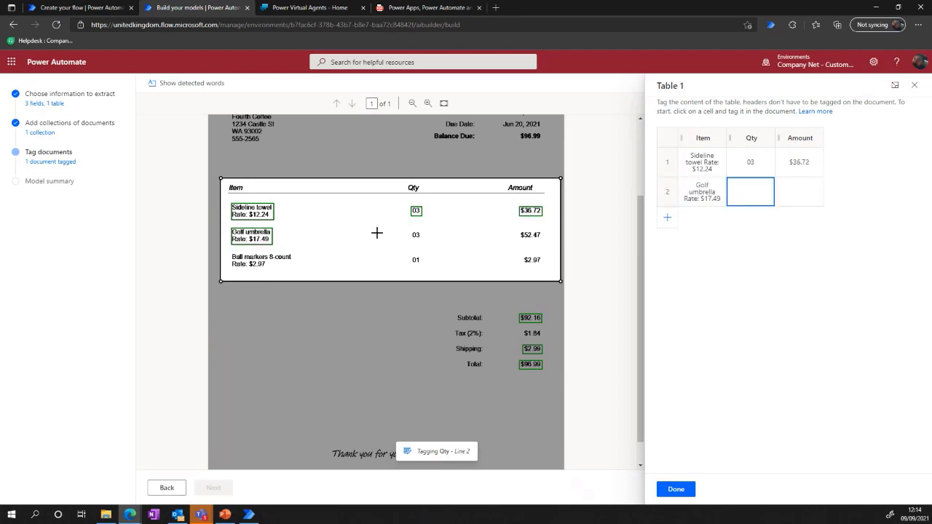
{"action": "left_click_drag", "start_coordinate": [407, 227], "coordinate": [425, 243]}
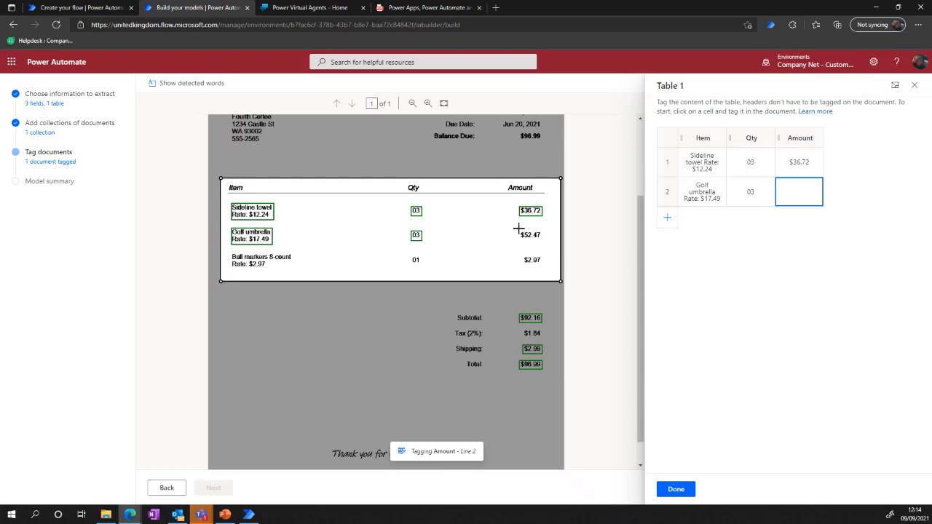
{"action": "left_click_drag", "start_coordinate": [517, 229], "coordinate": [546, 244]}
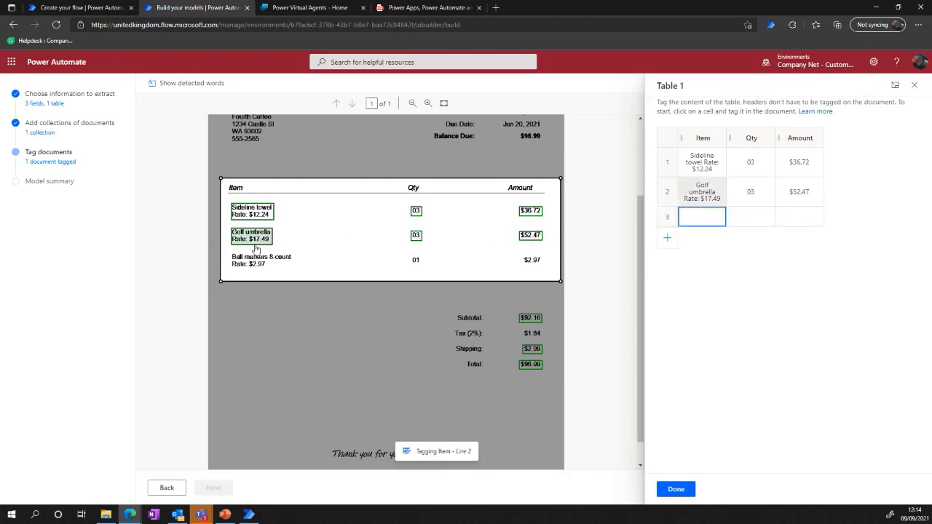
{"action": "left_click_drag", "start_coordinate": [230, 249], "coordinate": [309, 272]}
{"action": "left_click_drag", "start_coordinate": [405, 254], "coordinate": [425, 265]}
{"action": "left_click_drag", "start_coordinate": [519, 252], "coordinate": [547, 265]}
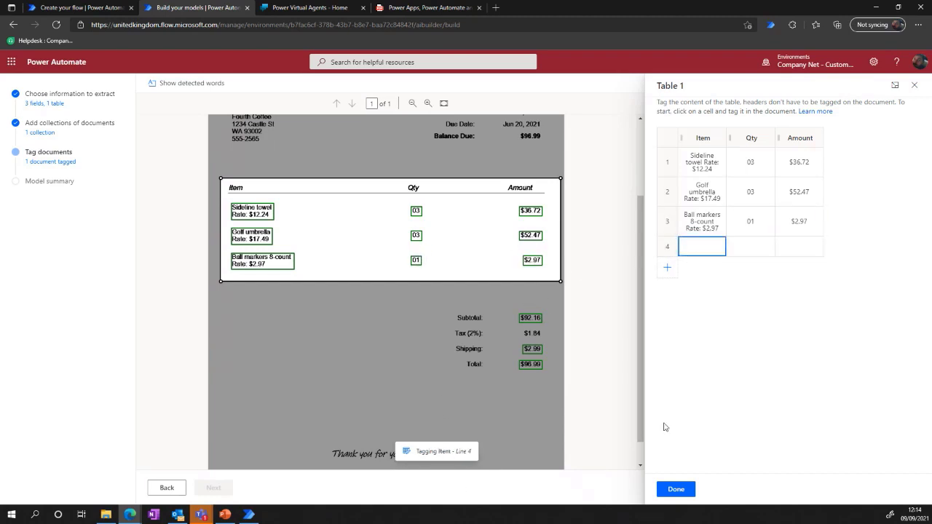
{"action": "left_click", "coordinate": [676, 489]}
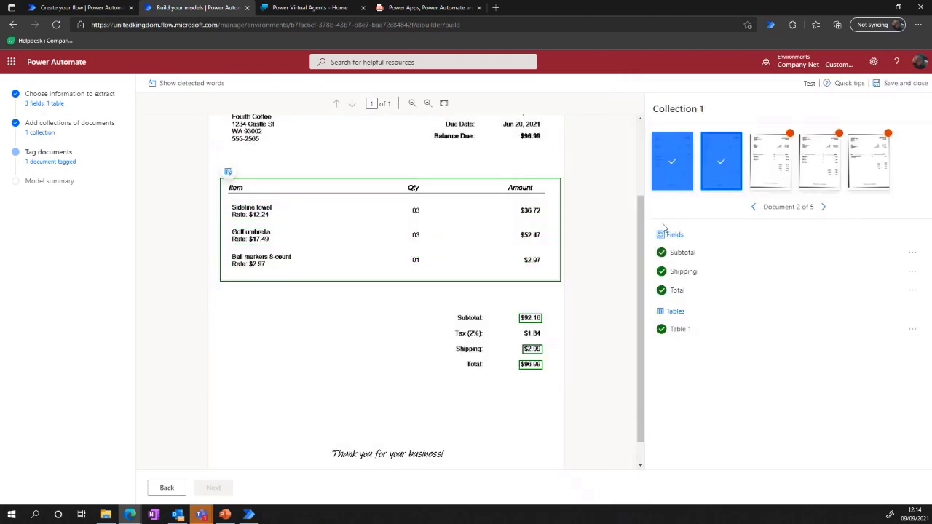
Open the third invoice and tag $551.88 as Subtotal, $5.99 as Shipping and $568.91 as Total.
{"action": "left_click", "coordinate": [770, 160]}
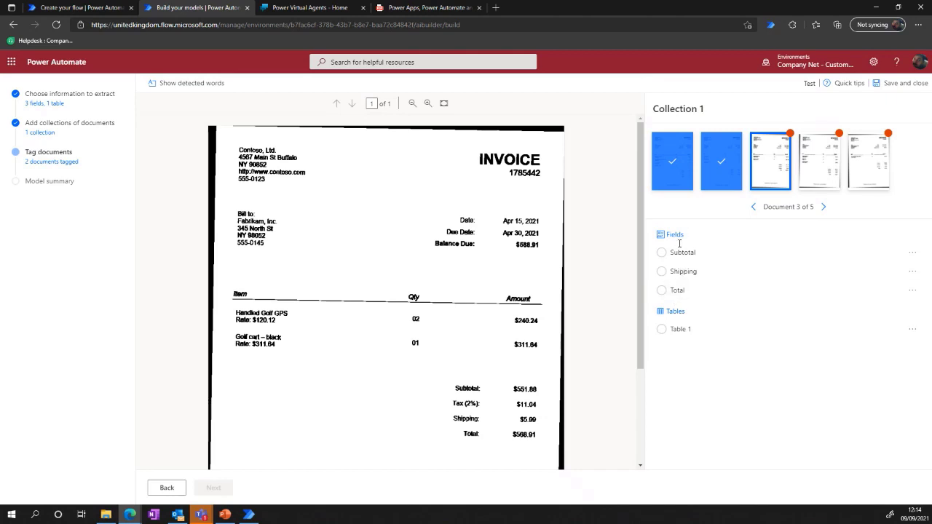
{"action": "left_click_drag", "start_coordinate": [508, 382], "coordinate": [542, 397]}
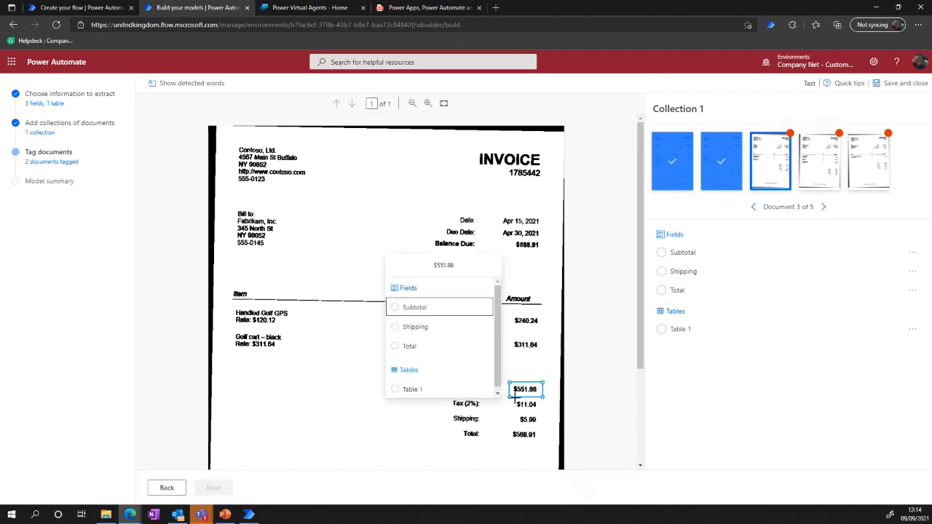
{"action": "left_click", "coordinate": [412, 308]}
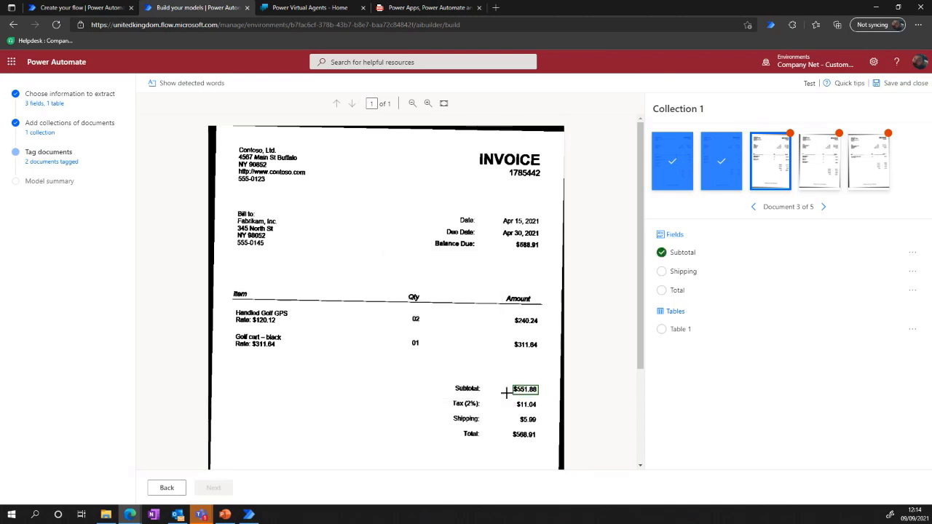
{"action": "left_click_drag", "start_coordinate": [517, 415], "coordinate": [543, 442]}
{"action": "left_click", "coordinate": [424, 349]}
{"action": "left_click", "coordinate": [415, 387]}
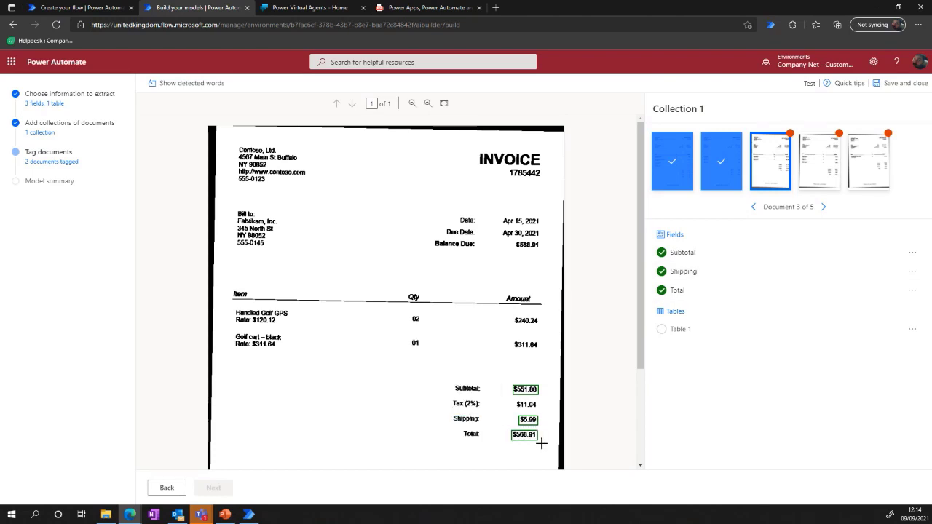
Mark the third invoice's line-item area as Table 1 and tag the Handled Golf GPS item, quantity and amount as row 1.
{"action": "left_click_drag", "start_coordinate": [229, 286], "coordinate": [547, 364]}
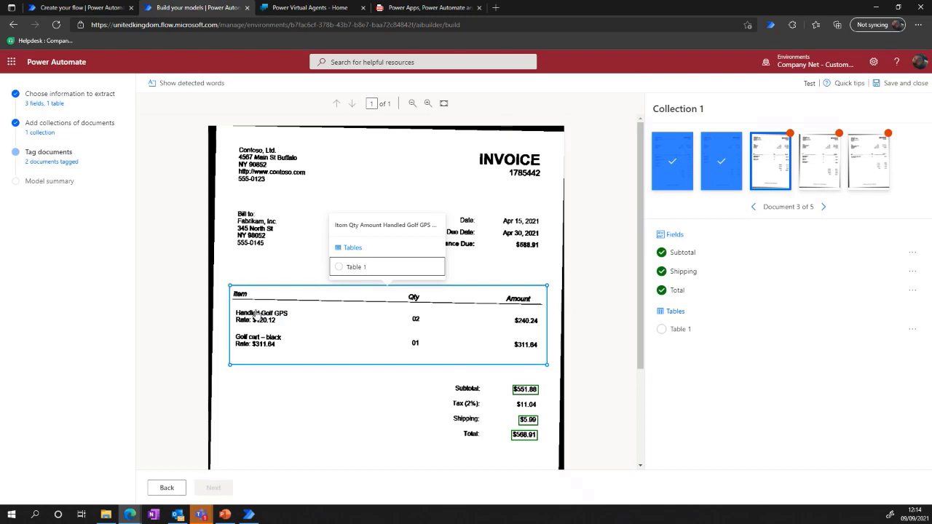
{"action": "left_click", "coordinate": [368, 269]}
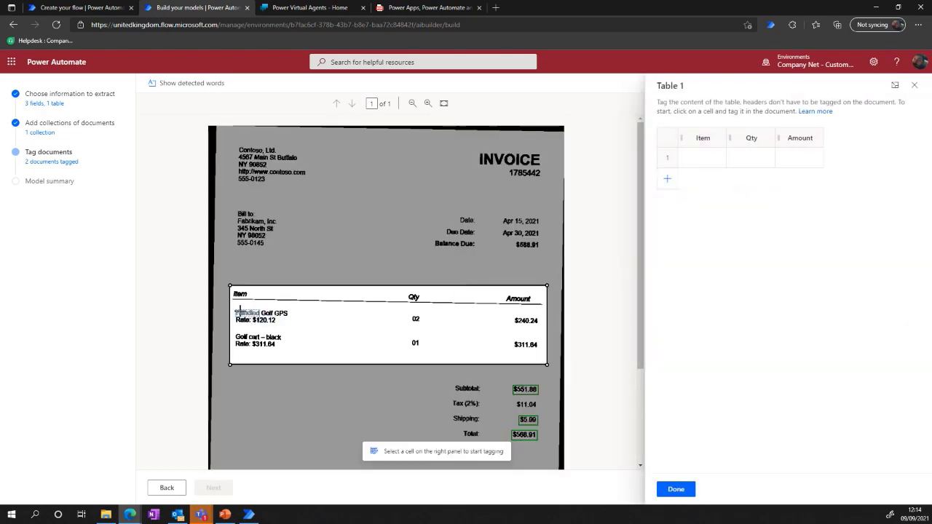
{"action": "left_click_drag", "start_coordinate": [233, 307], "coordinate": [289, 326]}
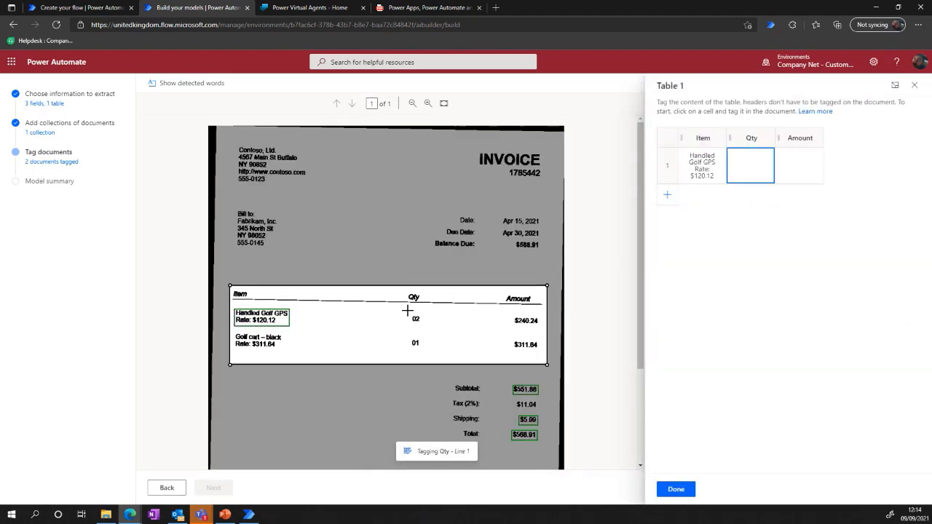
{"action": "left_click_drag", "start_coordinate": [408, 310], "coordinate": [428, 326]}
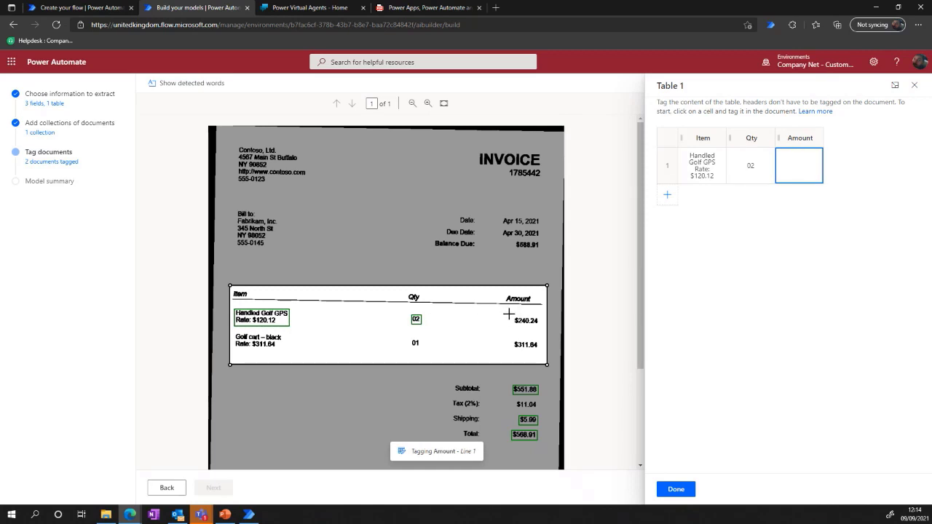
{"action": "left_click_drag", "start_coordinate": [511, 314], "coordinate": [531, 329]}
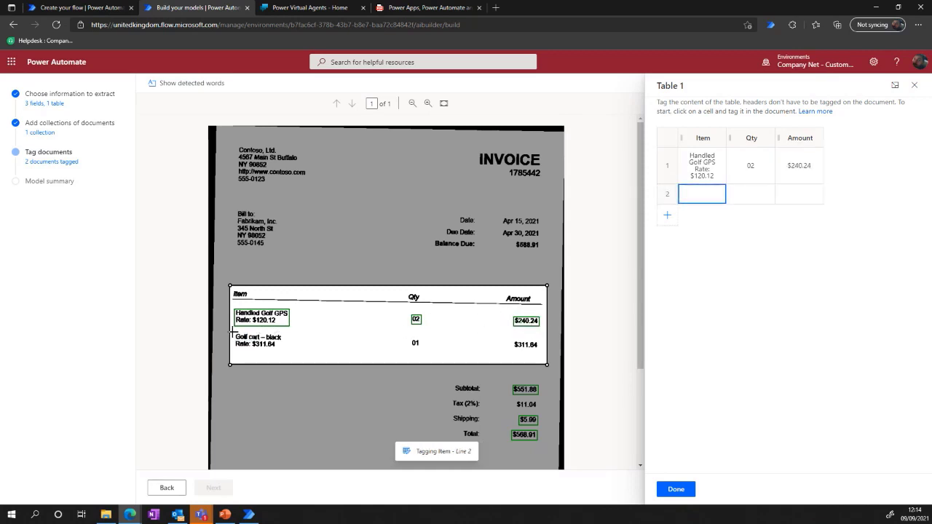
Tag the Golf cart – black item, quantity 01 and amount $311.64 as row 2, and finish tagging the third invoice's table.
{"action": "left_click_drag", "start_coordinate": [233, 332], "coordinate": [284, 350]}
{"action": "left_click_drag", "start_coordinate": [397, 337], "coordinate": [426, 352]}
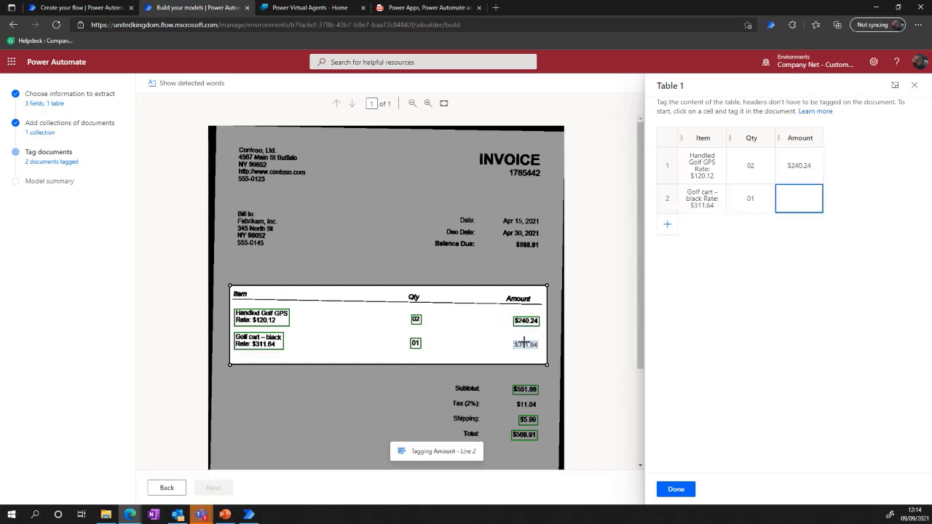
{"action": "left_click_drag", "start_coordinate": [512, 331], "coordinate": [543, 352]}
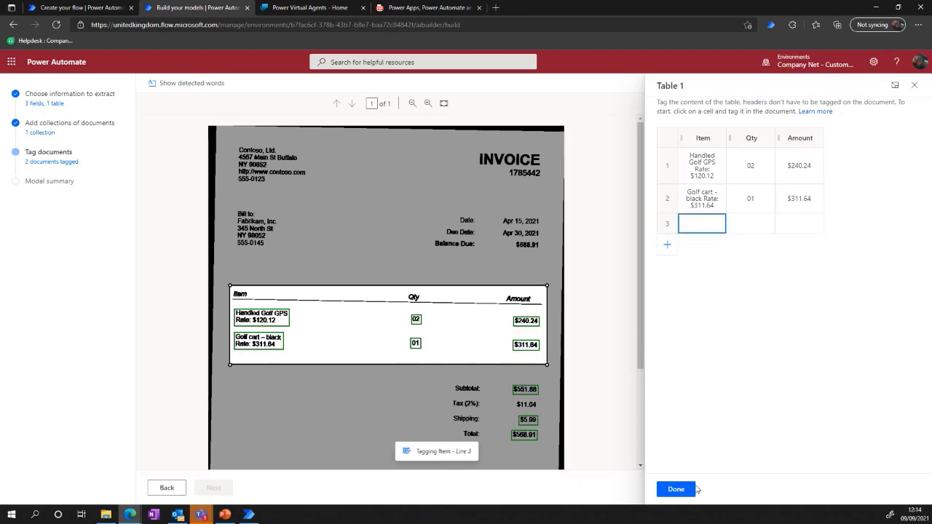
{"action": "left_click", "coordinate": [675, 489]}
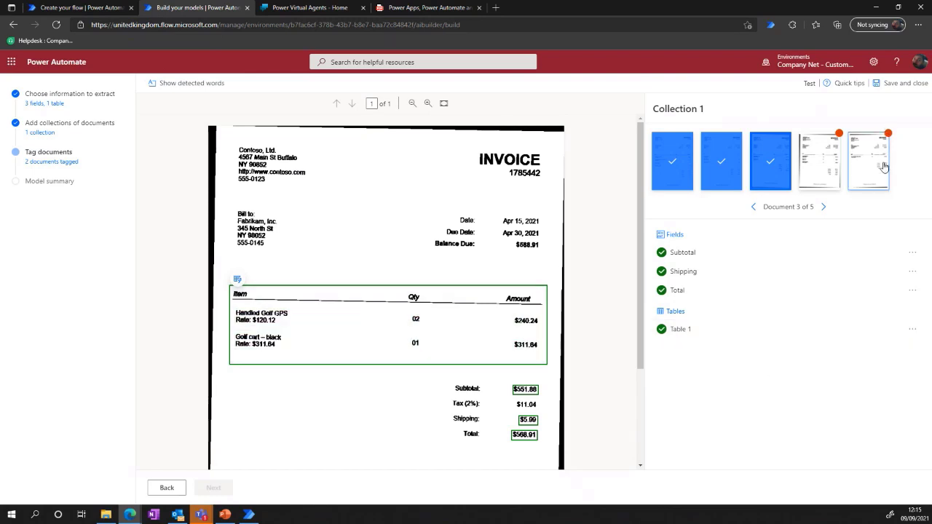
Save and close the model being tagged, and start a quick test of the trained Demo model.
{"action": "left_click", "coordinate": [910, 84]}
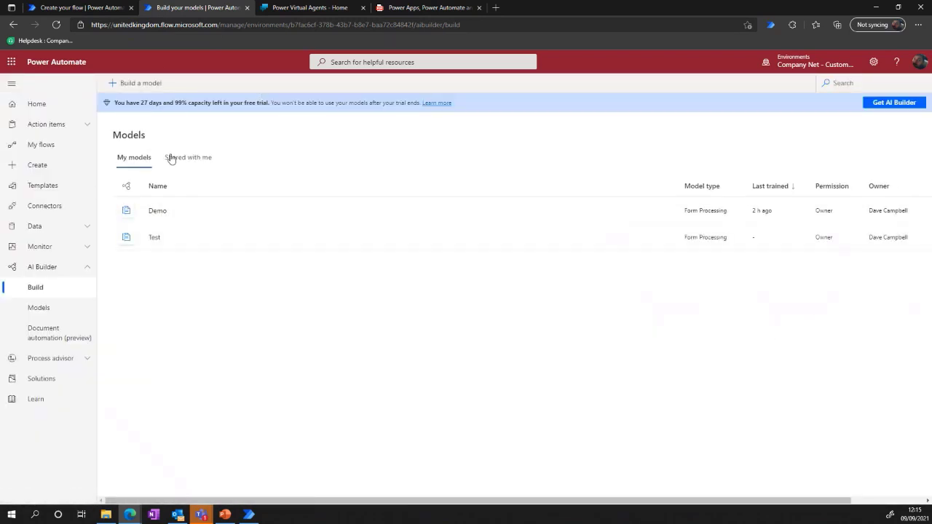
{"action": "left_click", "coordinate": [157, 212]}
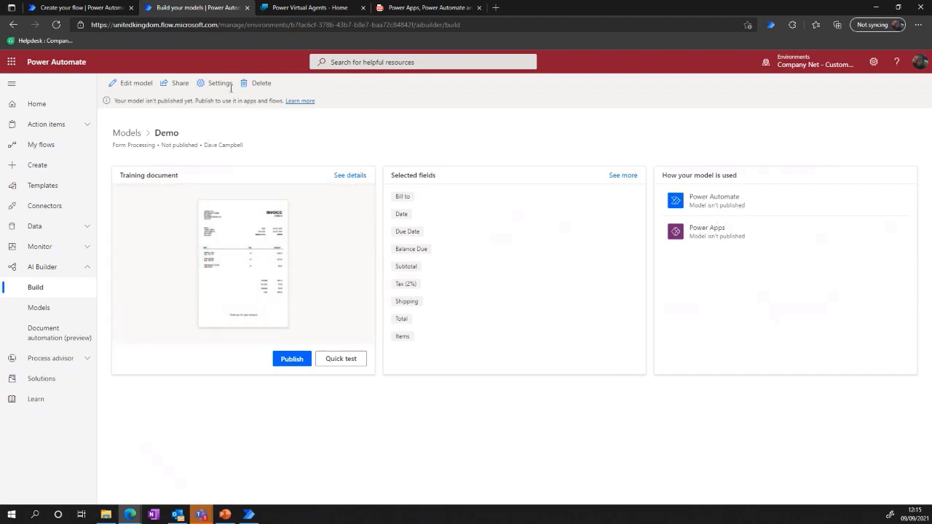
{"action": "left_click", "coordinate": [355, 359]}
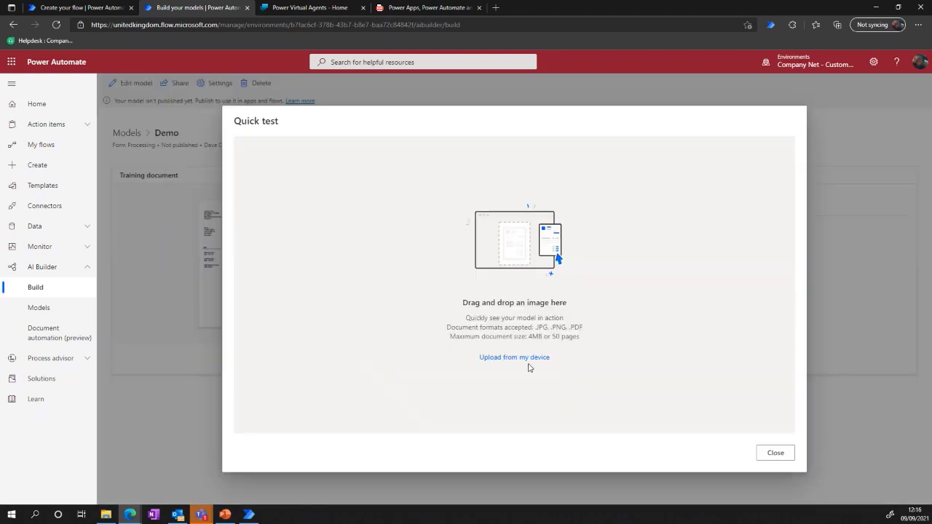
Upload Contoso 6.pdf from the Contoso Test folder as the quick test document.
{"action": "left_click", "coordinate": [502, 358]}
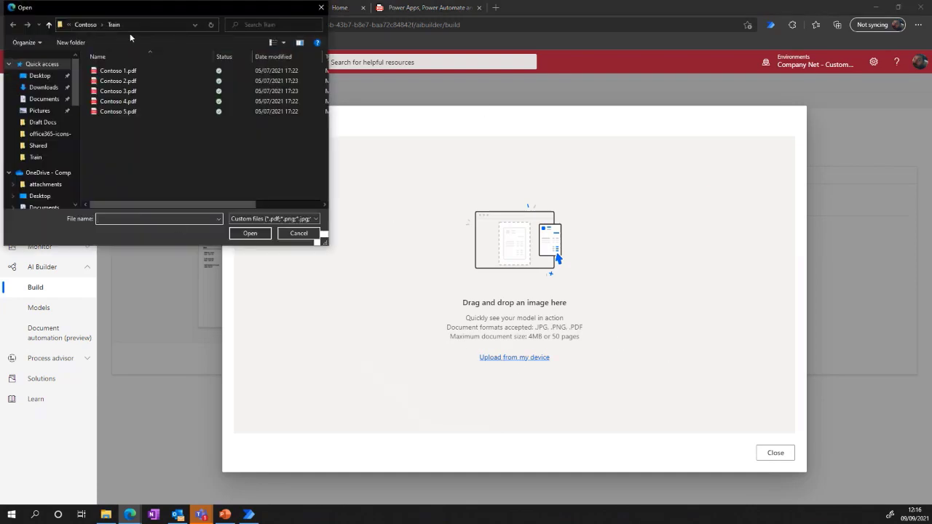
{"action": "left_click", "coordinate": [85, 24]}
{"action": "double_click", "coordinate": [106, 73]}
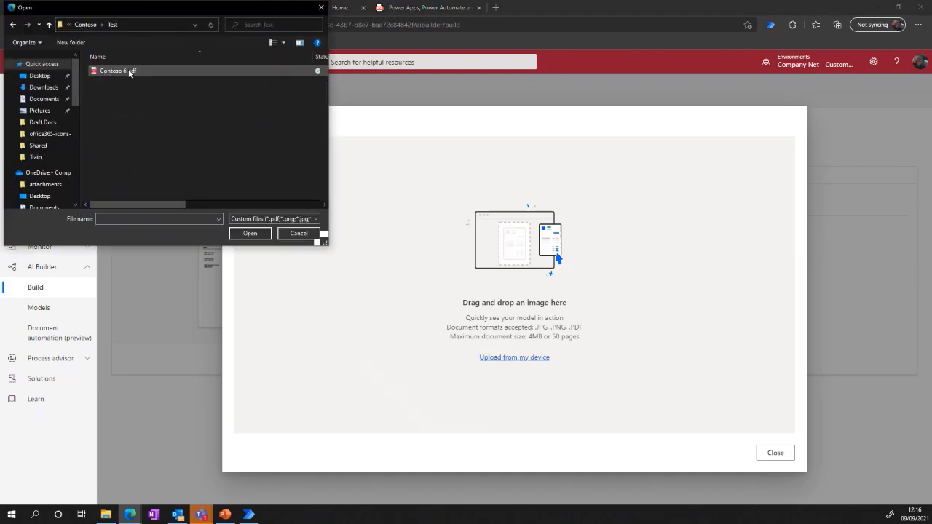
{"action": "double_click", "coordinate": [130, 72]}
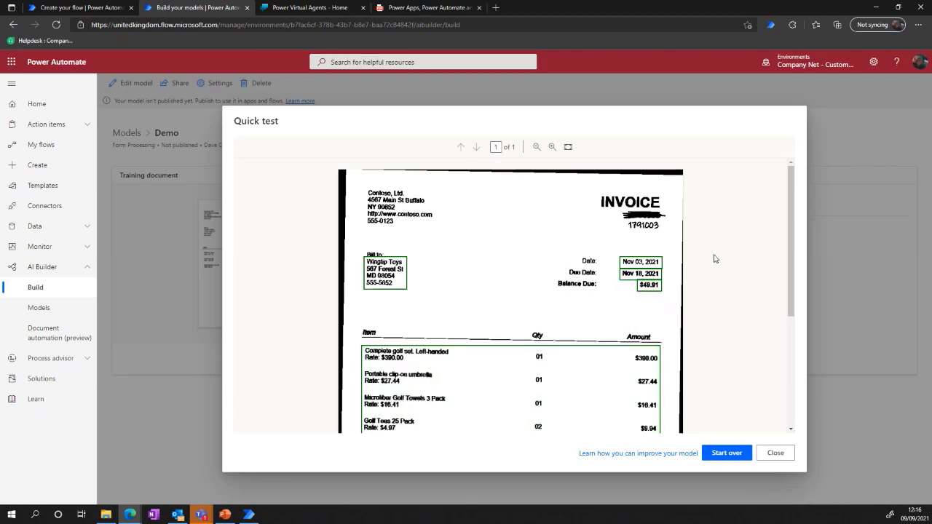
Examine the detected fields, line-item table and confidence scores on the test invoice, and close the quick test.
{"action": "scroll", "coordinate": [727, 364], "scroll_direction": "down", "scroll_amount": 1}
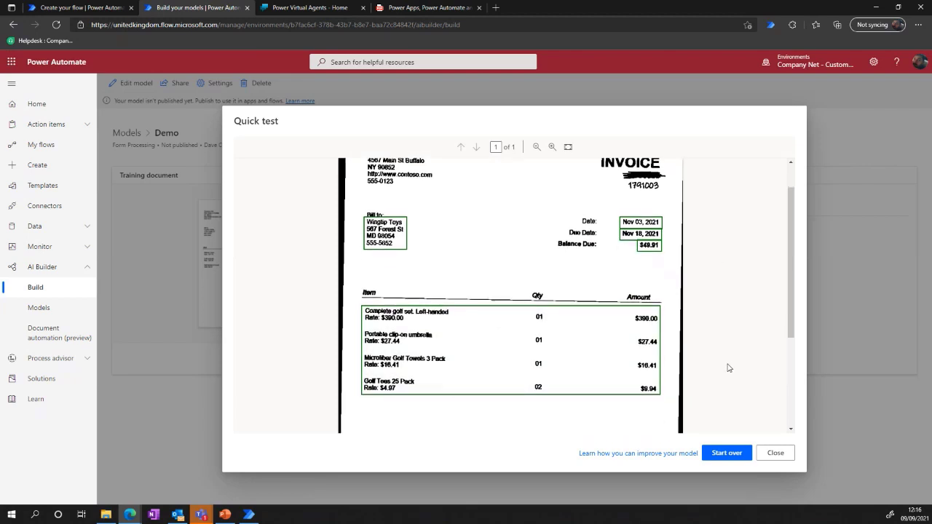
{"action": "scroll", "coordinate": [728, 368], "scroll_direction": "down", "scroll_amount": 1}
{"action": "mouse_move", "coordinate": [385, 191]}
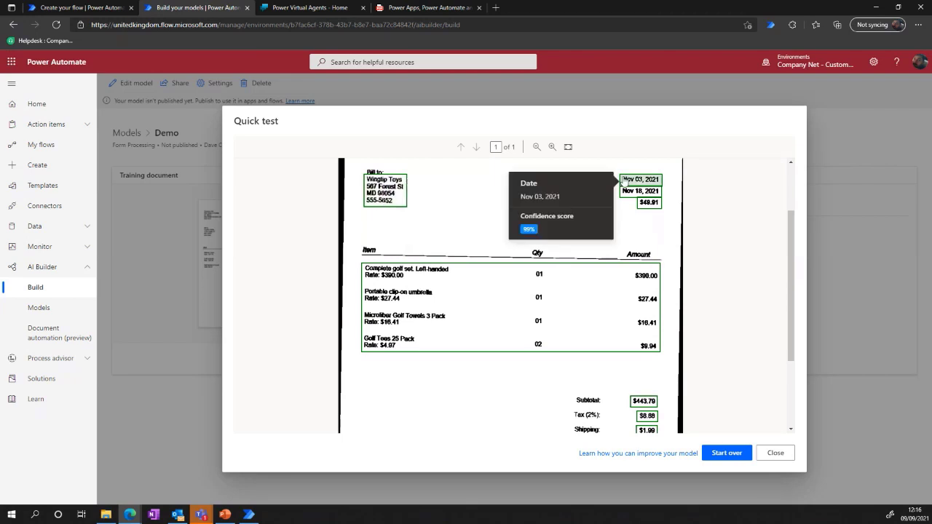
{"action": "mouse_move", "coordinate": [644, 196]}
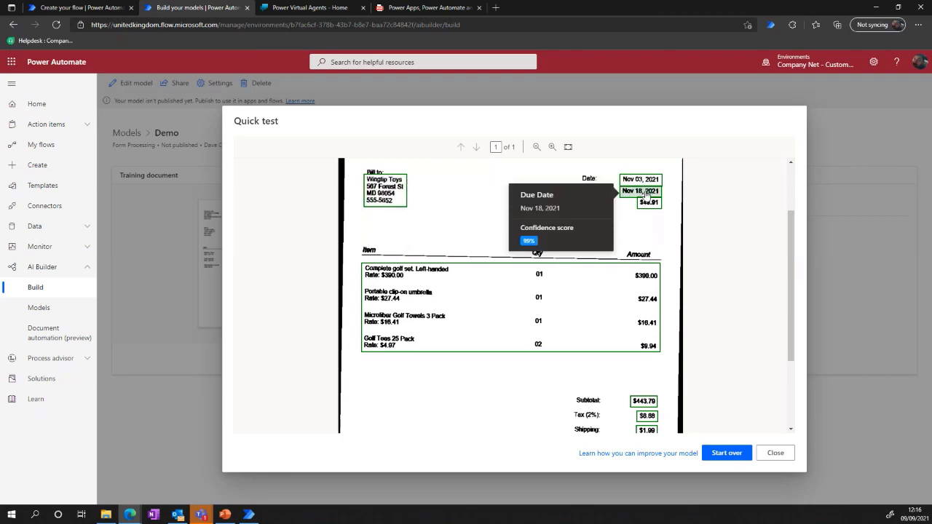
{"action": "mouse_move", "coordinate": [637, 278]}
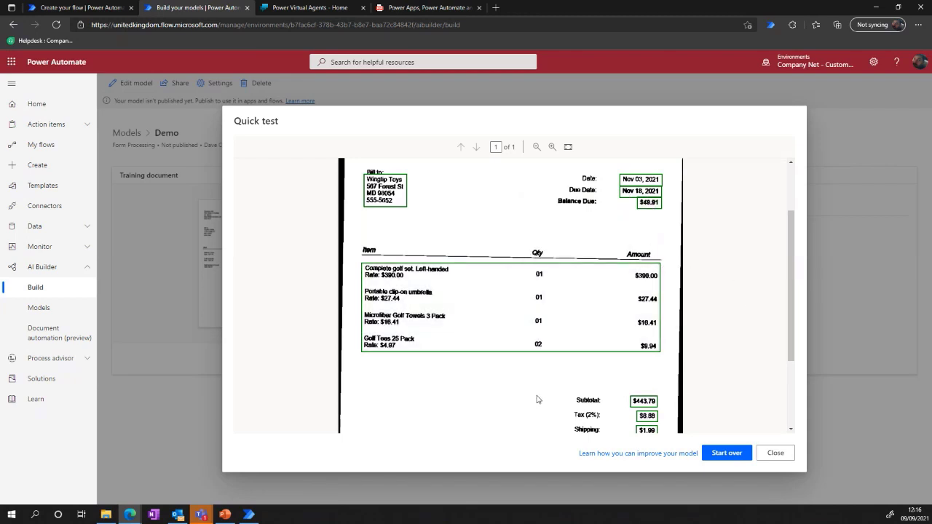
{"action": "scroll", "coordinate": [704, 368], "scroll_direction": "down", "scroll_amount": 1}
{"action": "mouse_move", "coordinate": [648, 362]}
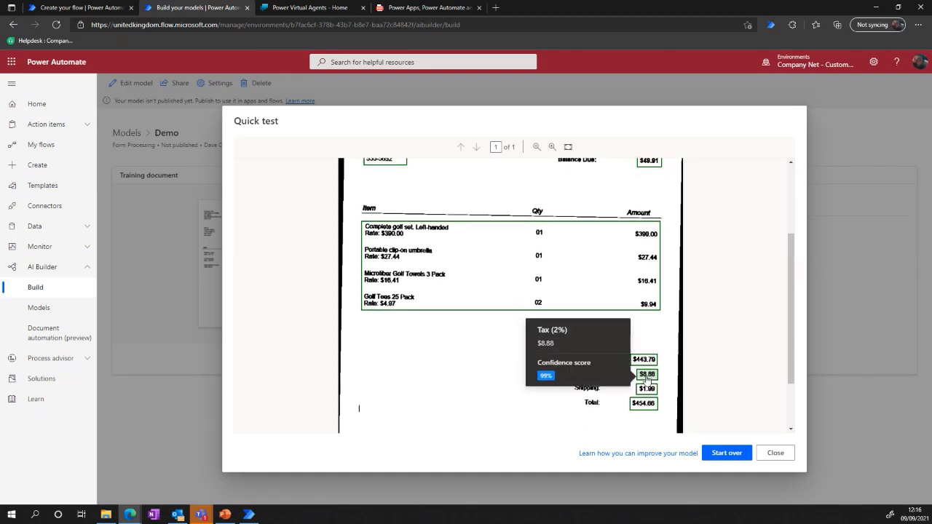
{"action": "mouse_move", "coordinate": [646, 394]}
{"action": "left_click_drag", "start_coordinate": [790, 240], "coordinate": [792, 172]}
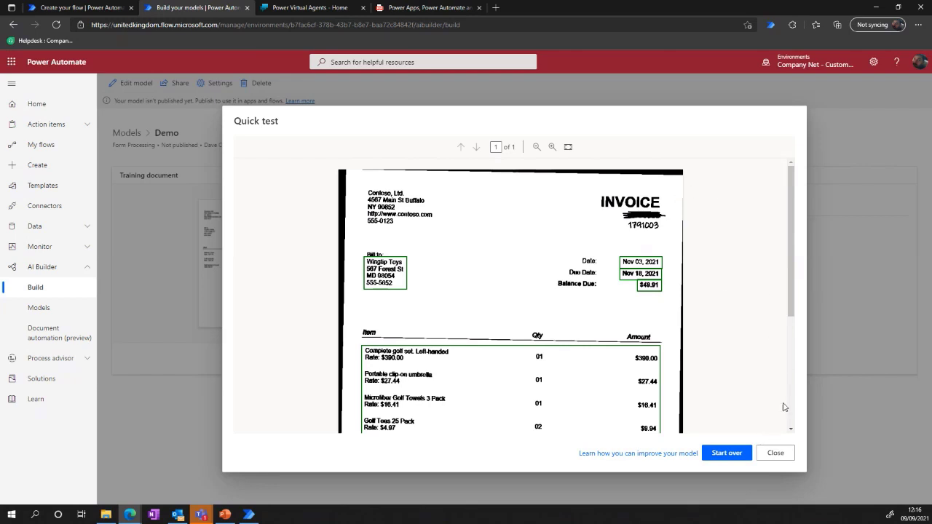
{"action": "left_click", "coordinate": [774, 451]}
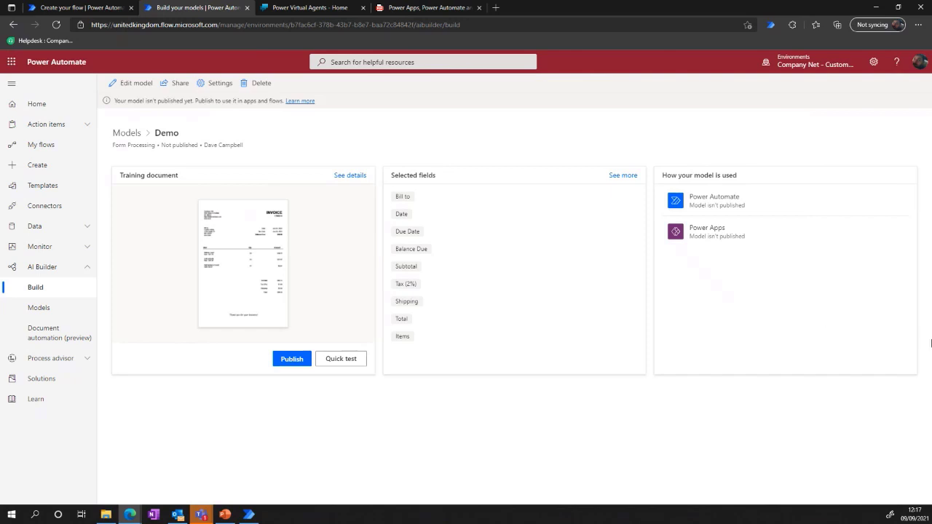
Switch to Power Automate Desktop, open the Demo 2 flow for editing and bring its designer window into view.
{"action": "left_click", "coordinate": [255, 514]}
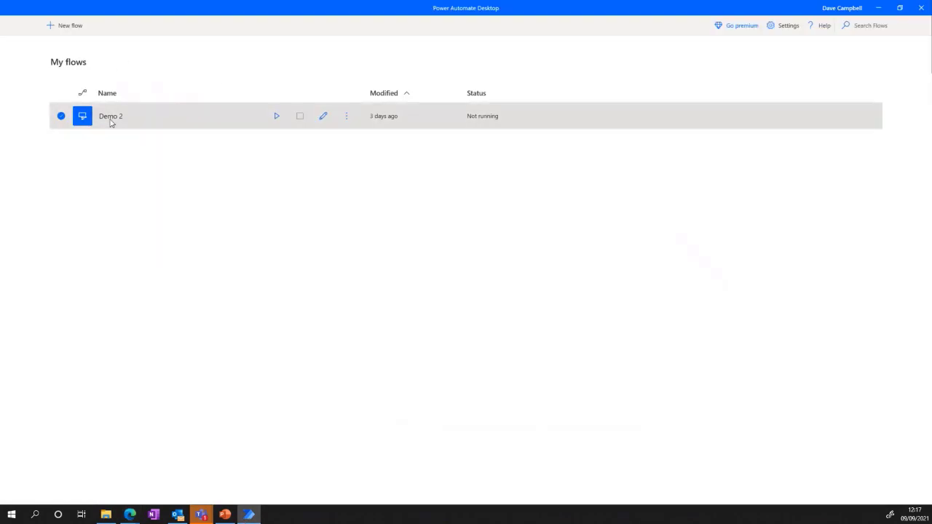
{"action": "left_click", "coordinate": [346, 119]}
{"action": "left_click", "coordinate": [201, 149]}
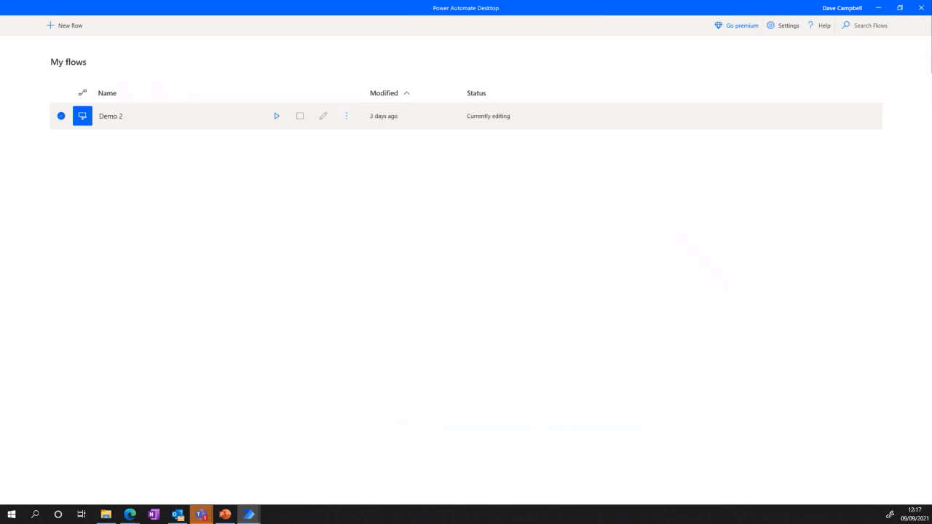
{"action": "left_click_drag", "start_coordinate": [931, 71], "coordinate": [453, 43]}
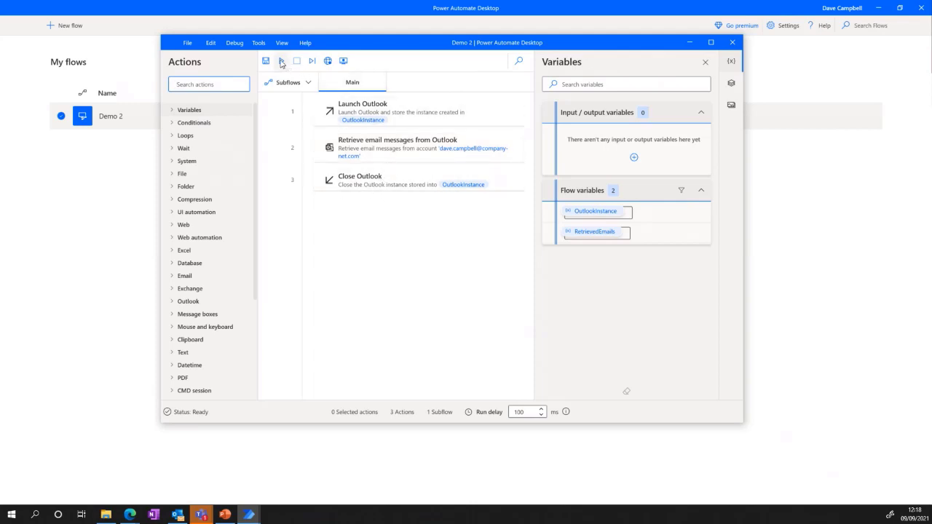
Switch to File Explorer and check the contents of the Invoices folder within Sample Data.
{"action": "left_click", "coordinate": [106, 514]}
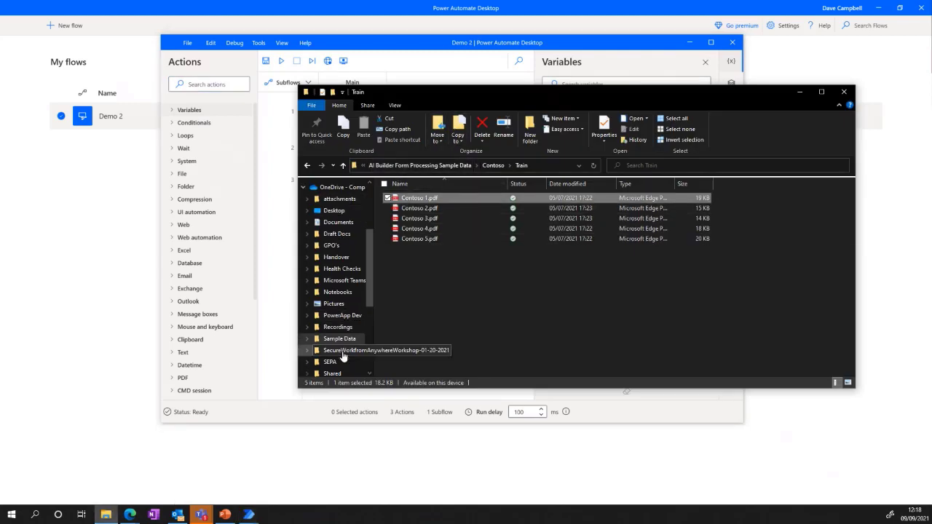
{"action": "key", "text": "alt+Up"}
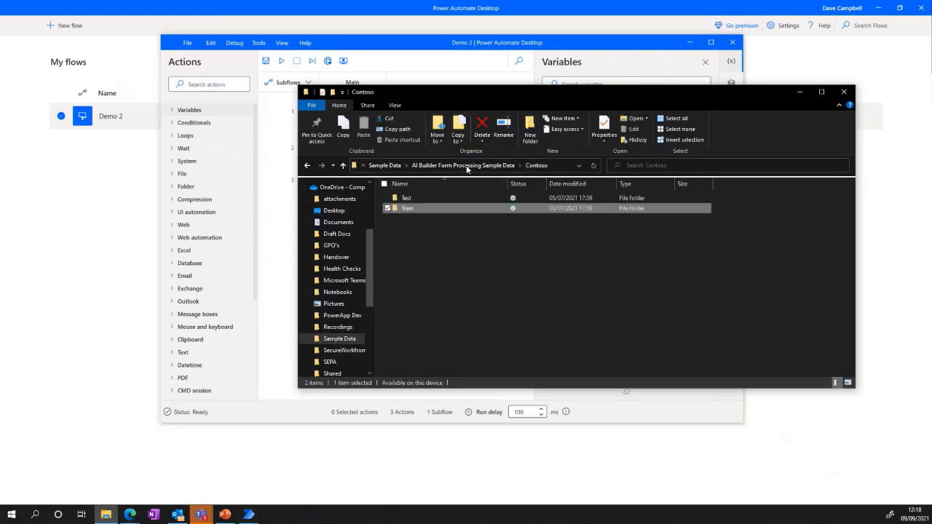
{"action": "left_click", "coordinate": [460, 166]}
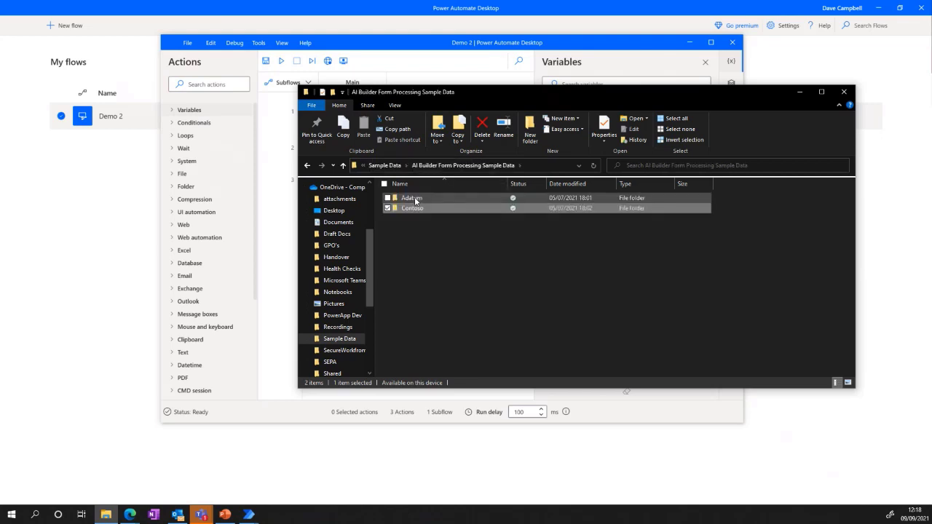
{"action": "left_click", "coordinate": [385, 165]}
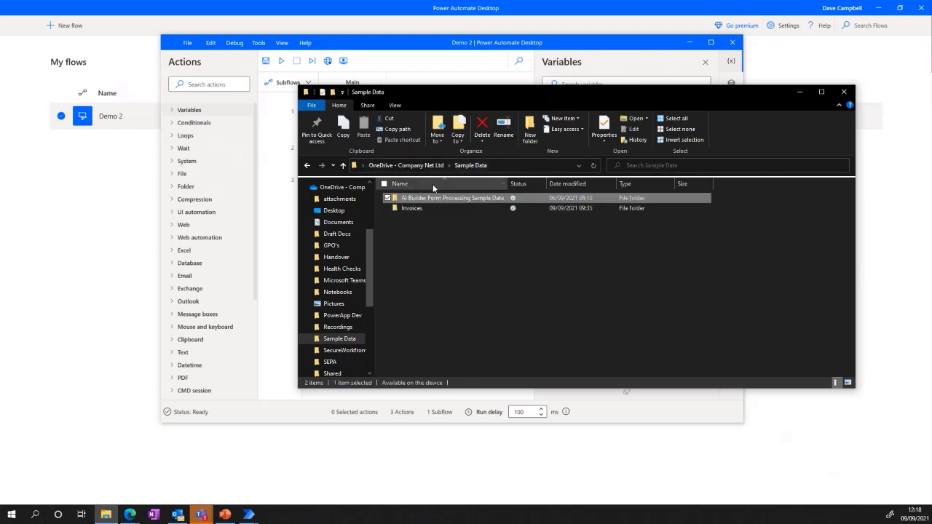
{"action": "double_click", "coordinate": [420, 209]}
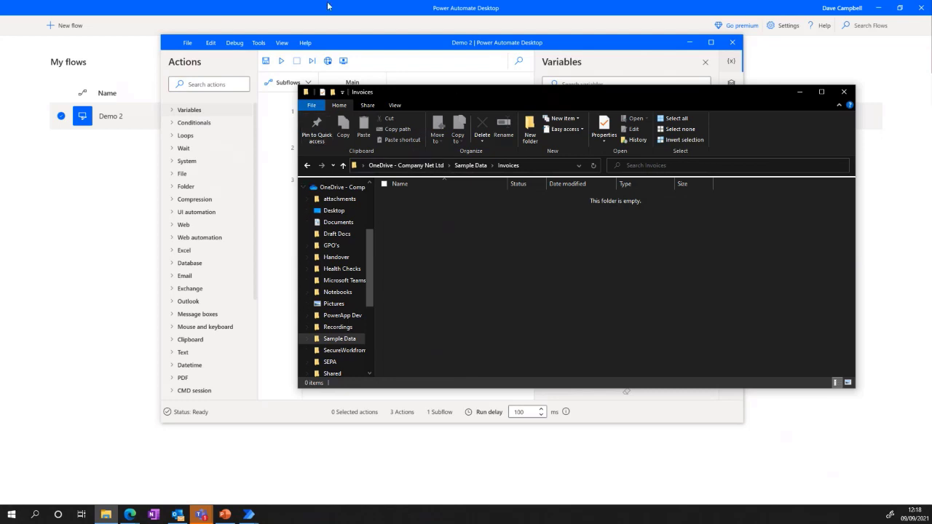
Run the Demo 2 flow from its designer and check the Invoices folder for the saved attachments.
{"action": "left_click", "coordinate": [378, 48]}
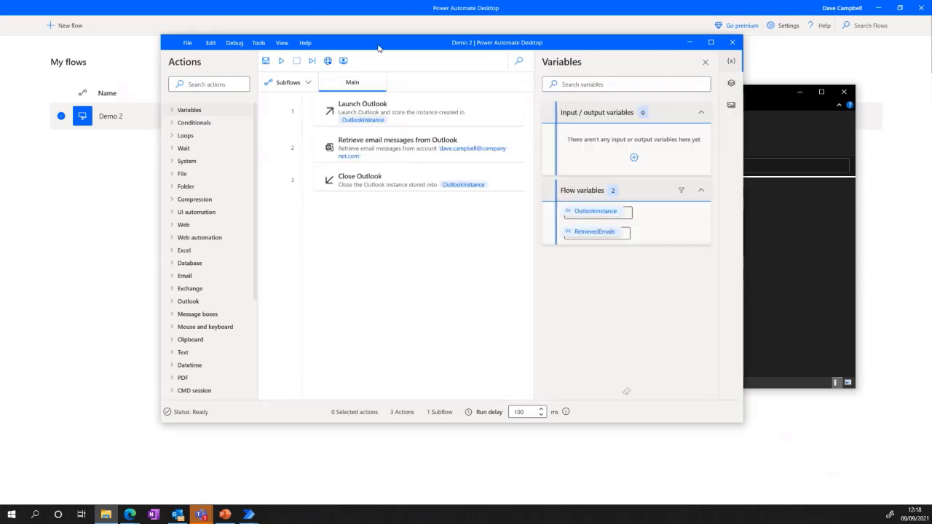
{"action": "left_click", "coordinate": [281, 61]}
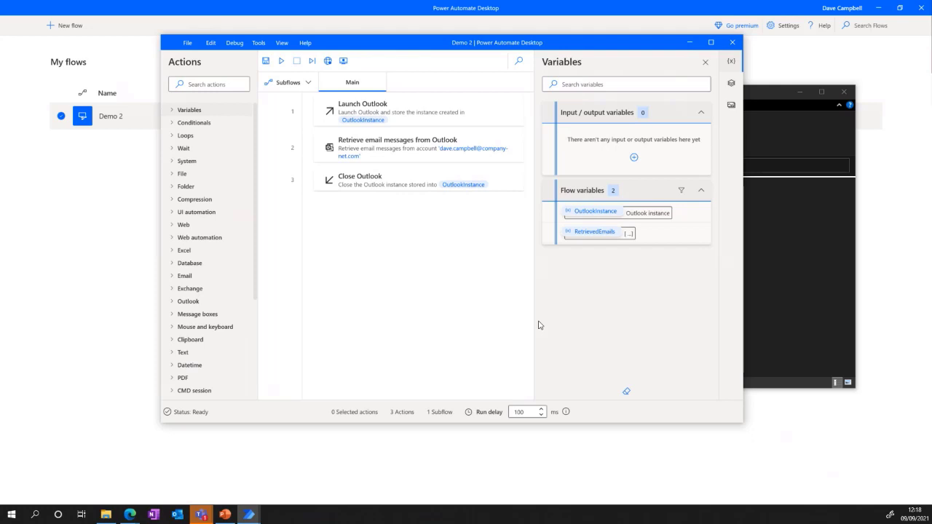
{"action": "left_click", "coordinate": [794, 235]}
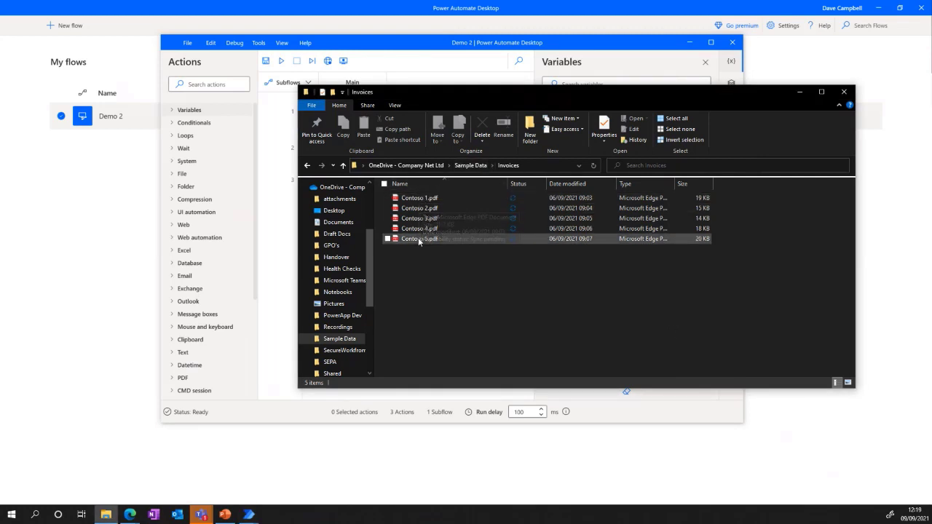
Minimize the Demo 2 designer, Power Automate Desktop and File Explorer to return to the Demo model page in the browser.
{"action": "left_click", "coordinate": [371, 53]}
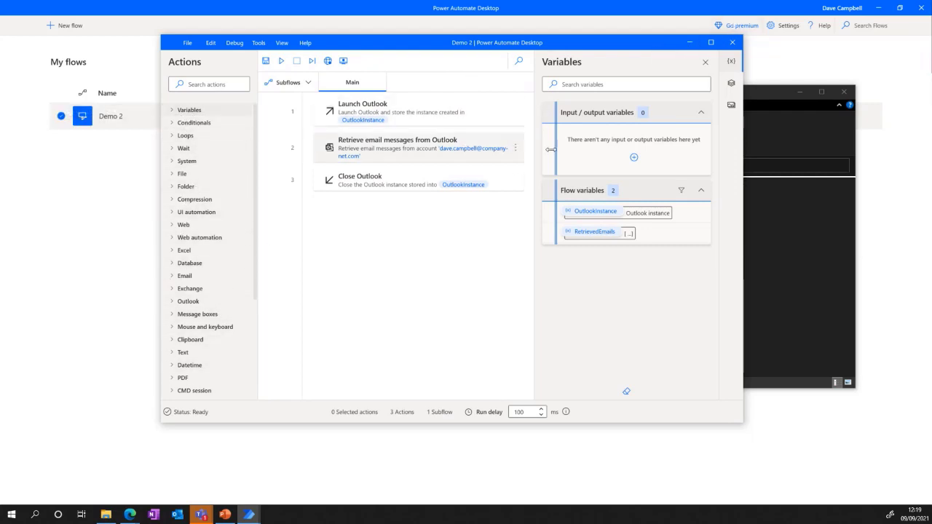
{"action": "left_click", "coordinate": [689, 42]}
{"action": "left_click", "coordinate": [877, 8]}
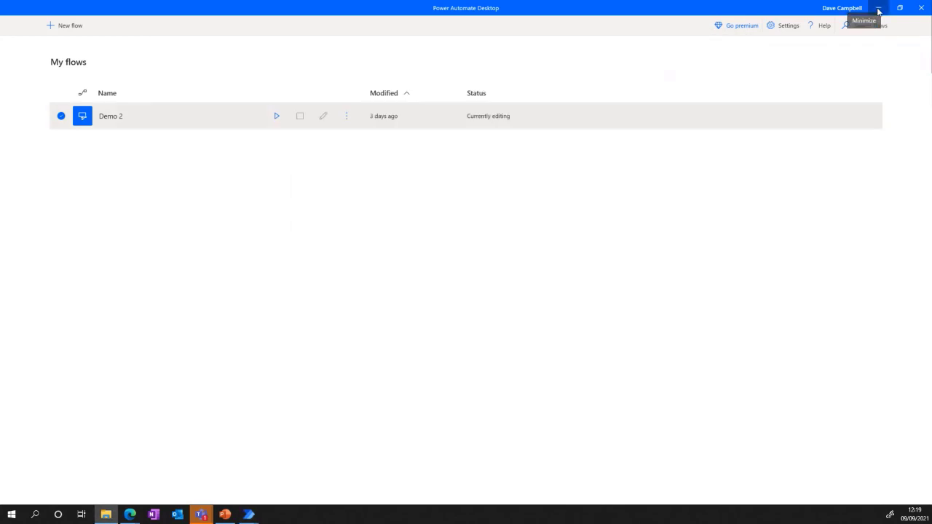
{"action": "left_click", "coordinate": [801, 92]}
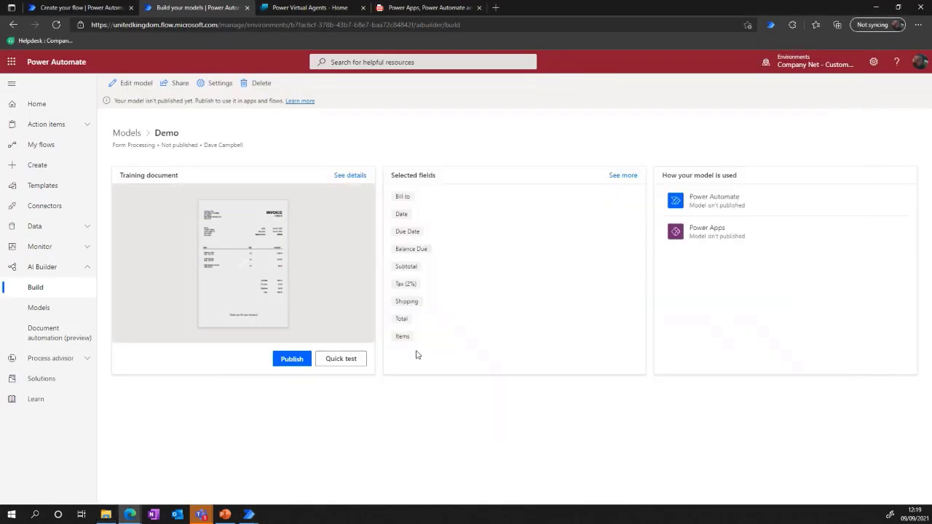
Switch to Power Virtual Agents and create a new topic for the ProvEn bot.
{"action": "left_click", "coordinate": [302, 9]}
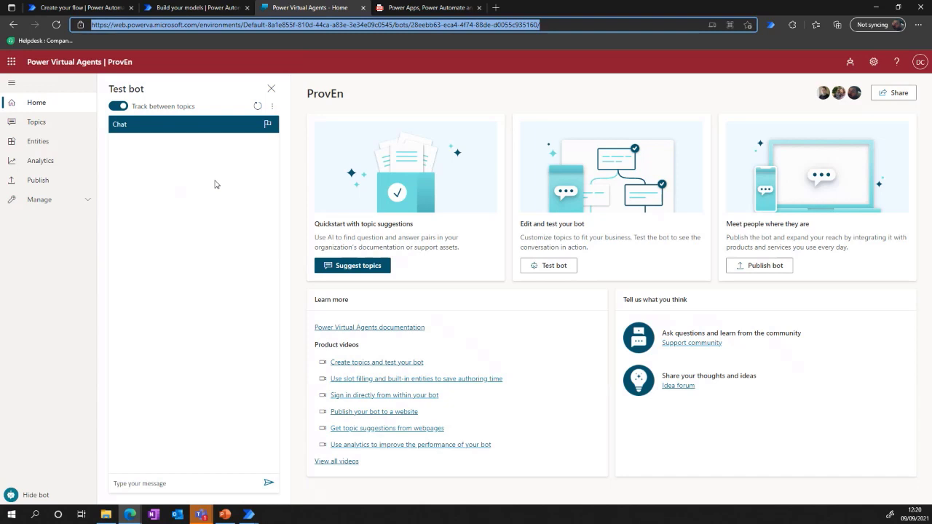
{"action": "left_click", "coordinate": [37, 128]}
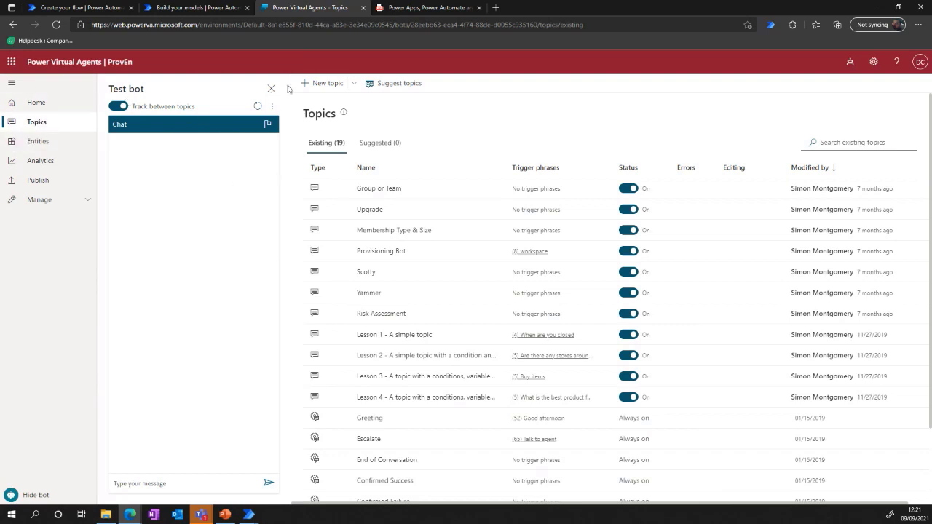
{"action": "left_click", "coordinate": [335, 84]}
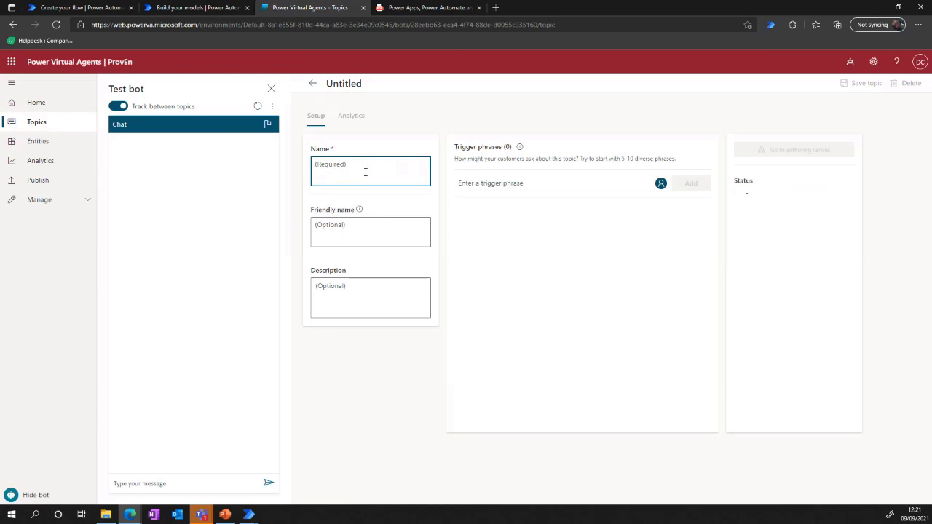
Enter "Welcome to the bot" as the new topic's name.
{"action": "type", "text": "Welcome to the bot"}
Replace the topic's name with "Hello", leaving the friendly name empty.
{"action": "left_click_drag", "start_coordinate": [385, 164], "coordinate": [344, 162]}
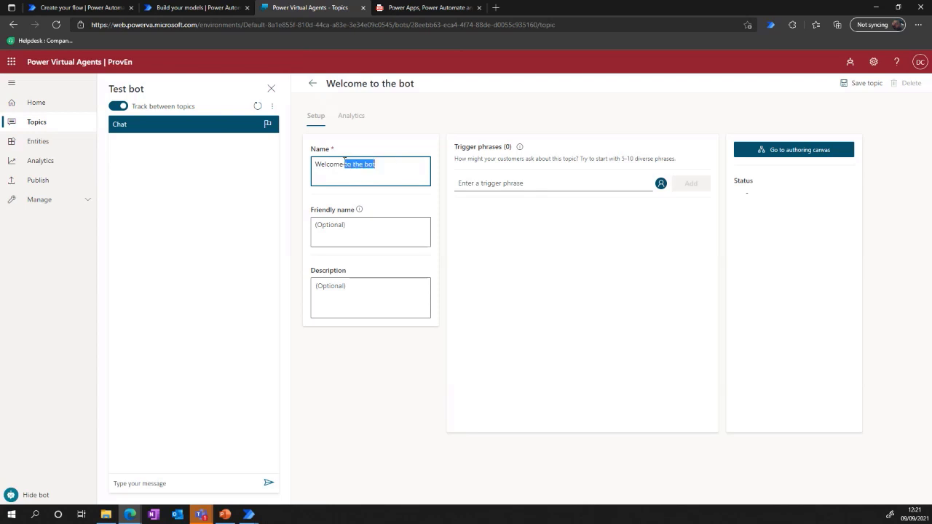
{"action": "key", "text": "BackSpace"}
{"action": "key", "text": "BackSpace"}
{"action": "key", "text": "BackSpace"}
{"action": "key", "text": "BackSpace"}
{"action": "key", "text": "BackSpace"}
{"action": "key", "text": "BackSpace"}
{"action": "key", "text": "BackSpace"}
{"action": "key", "text": "BackSpace"}
{"action": "type", "text": "Hello"}
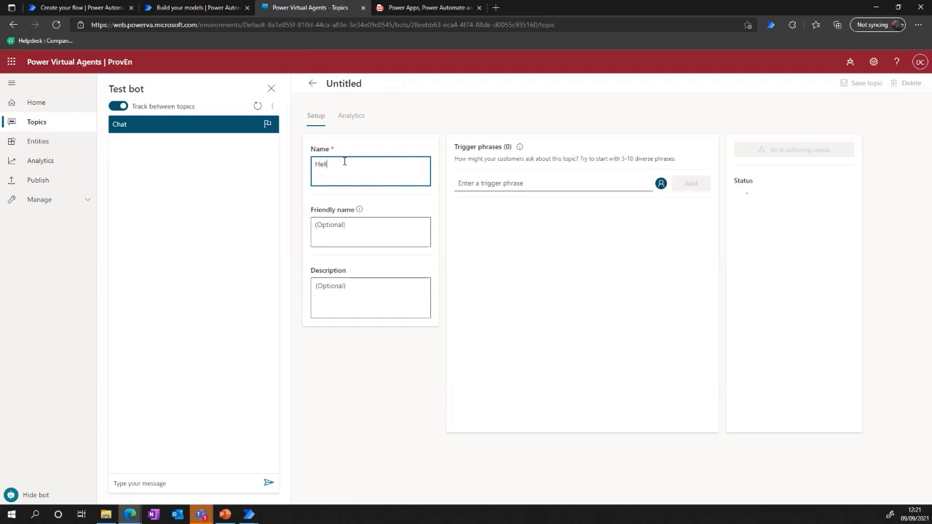
{"action": "left_click", "coordinate": [364, 228]}
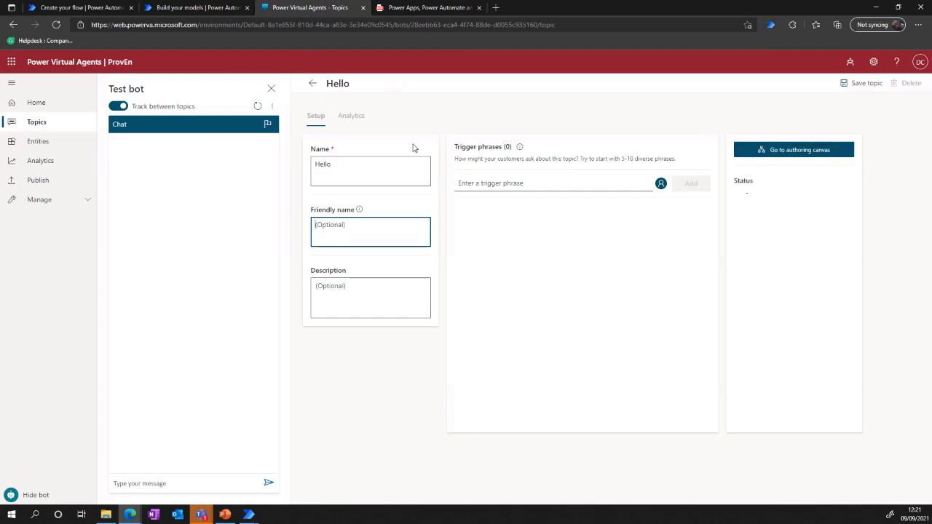
Open the Hello topic's authoring canvas and look at its Trigger Phrases node and empty Message node.
{"action": "left_click", "coordinate": [813, 151]}
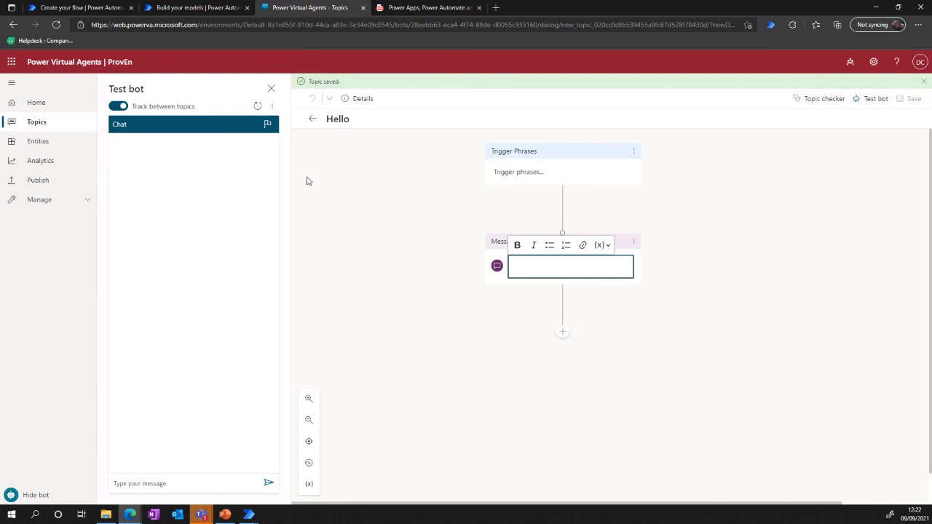
{"action": "left_click", "coordinate": [508, 153]}
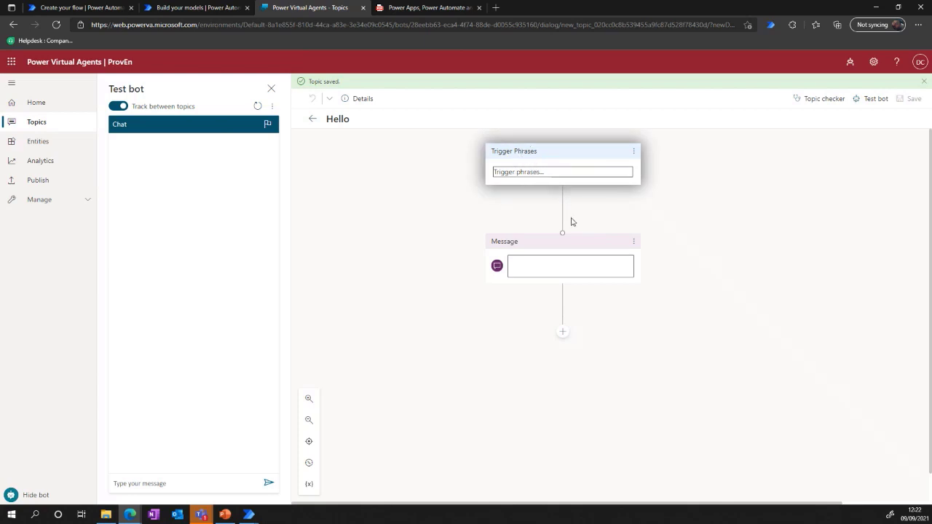
{"action": "left_click", "coordinate": [548, 242]}
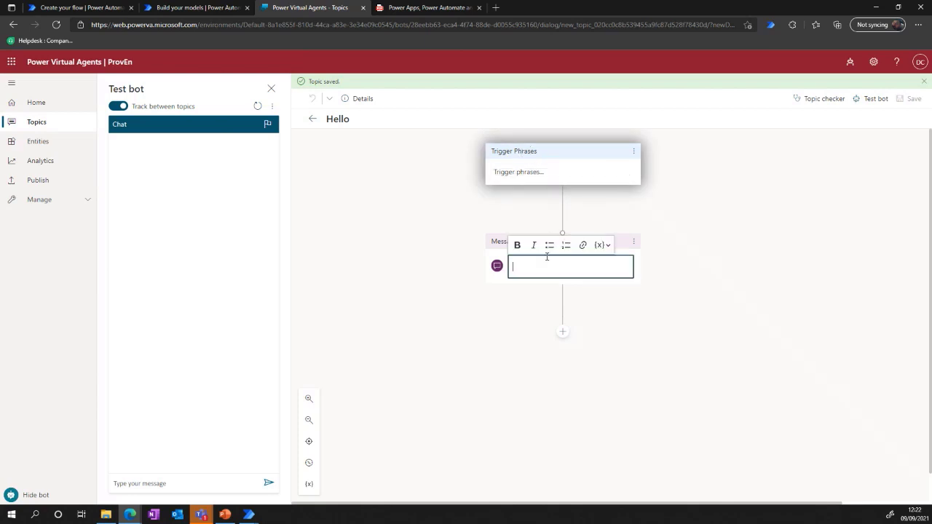
{"action": "left_click", "coordinate": [493, 247]}
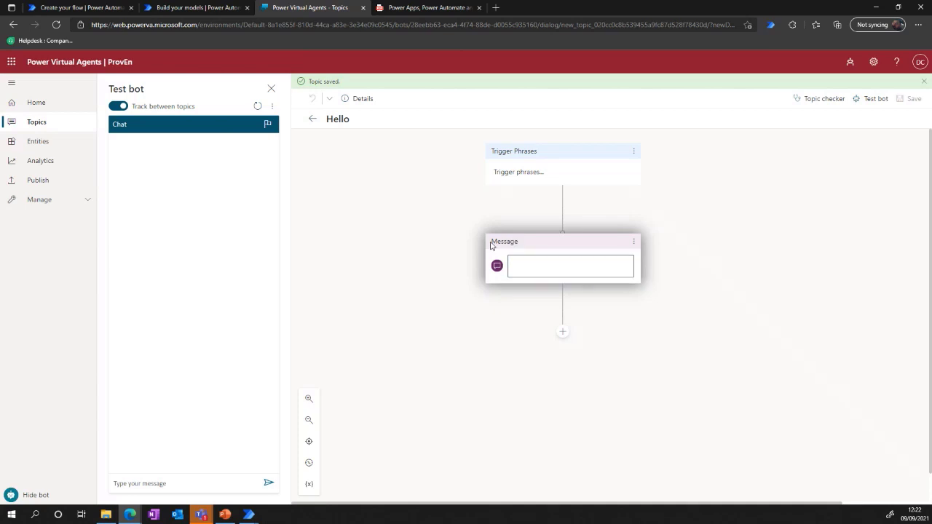
{"action": "left_click", "coordinate": [548, 267]}
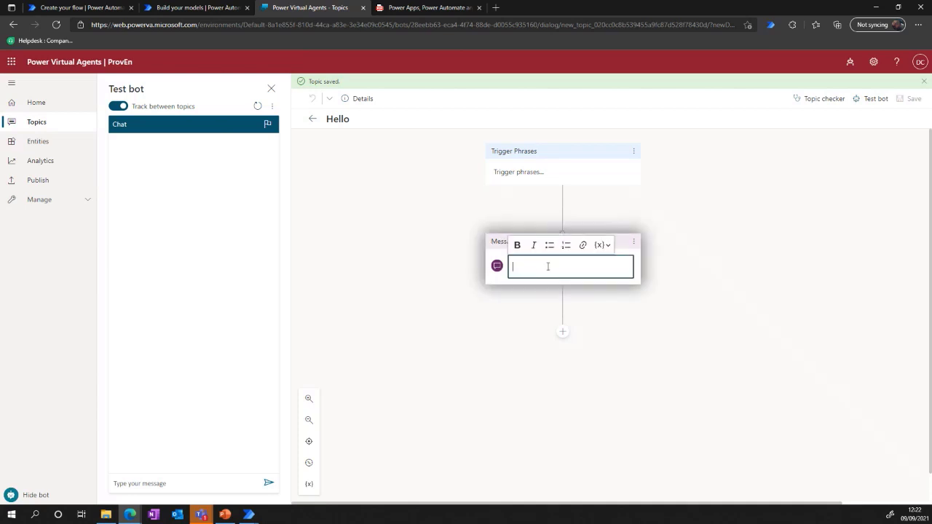
Write "Welcome to Customer Service please select from an option below" in the Message node.
{"action": "type", "text": "We"}
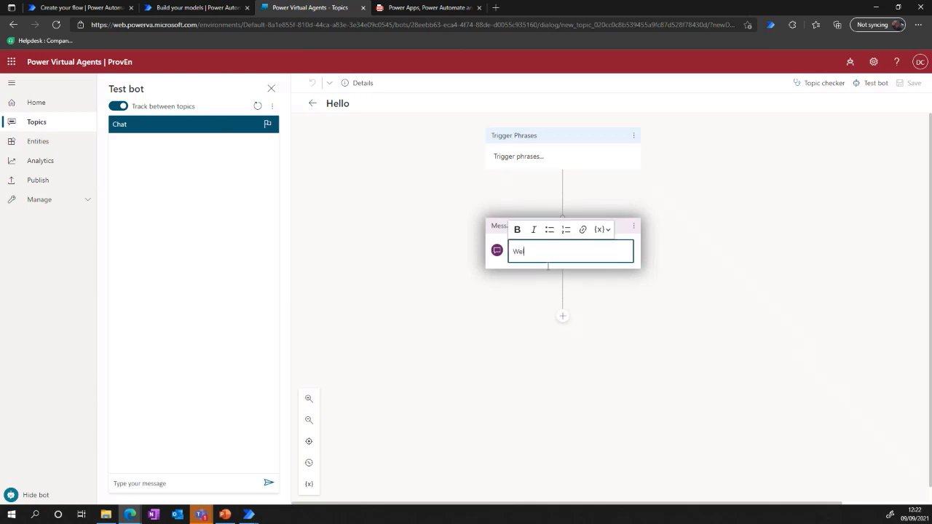
{"action": "type", "text": "lcome to Cujstome"}
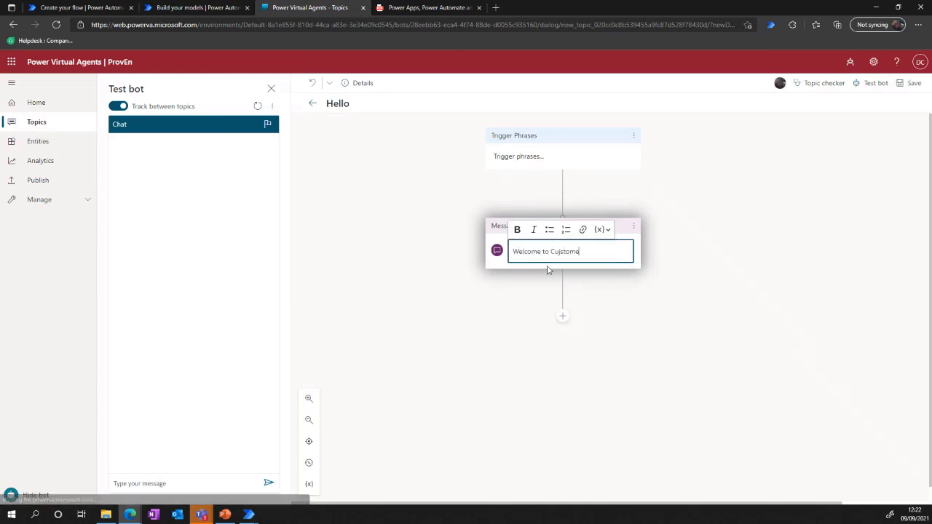
{"action": "key", "text": "BackSpace"}
{"action": "key", "text": "BackSpace"}
{"action": "key", "text": "BackSpace"}
{"action": "key", "text": "BackSpace"}
{"action": "key", "text": "BackSpace"}
{"action": "key", "text": "BackSpace"}
{"action": "type", "text": "stomer "}
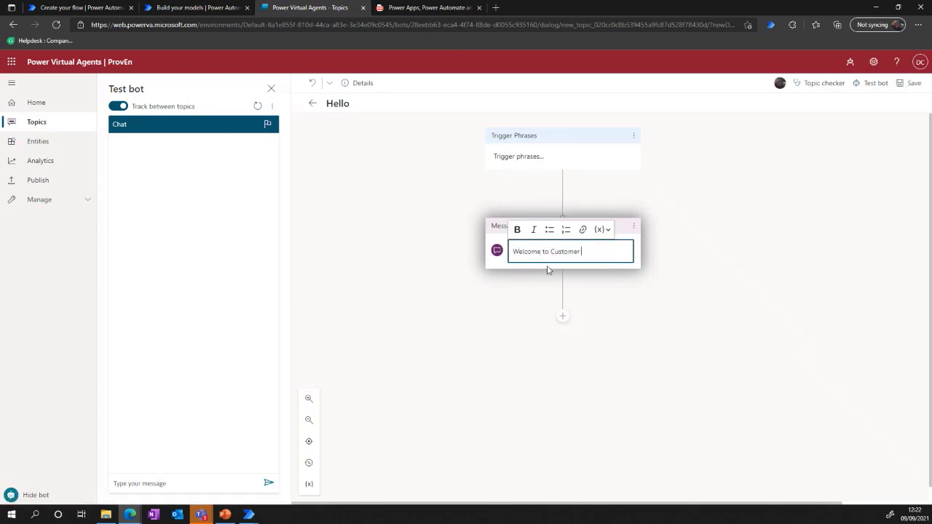
{"action": "type", "text": "Service please sele"}
{"action": "type", "text": "t"}
{"action": "key", "text": "BackSpace"}
{"action": "key", "text": "BackSpace"}
{"action": "key", "text": "BackSpace"}
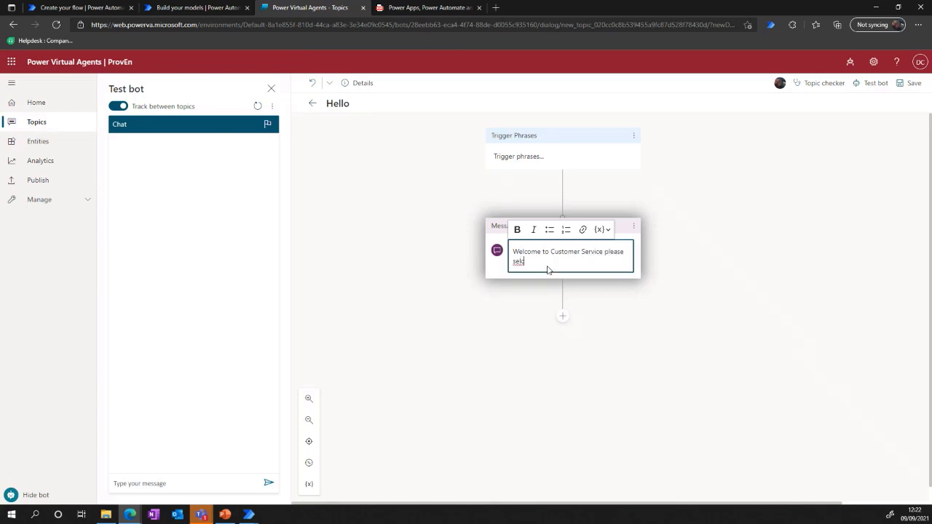
{"action": "type", "text": "let"}
{"action": "key", "text": "BackSpace"}
{"action": "type", "text": "ct from an op"}
{"action": "key", "text": "BackSpace"}
{"action": "key", "text": "BackSpace"}
{"action": "type", "text": "option below"}
Reword the message after "please" to read "start type the issue that you have to start the process".
{"action": "left_click_drag", "start_coordinate": [604, 261], "coordinate": [511, 257]}
{"action": "type", "text": "s"}
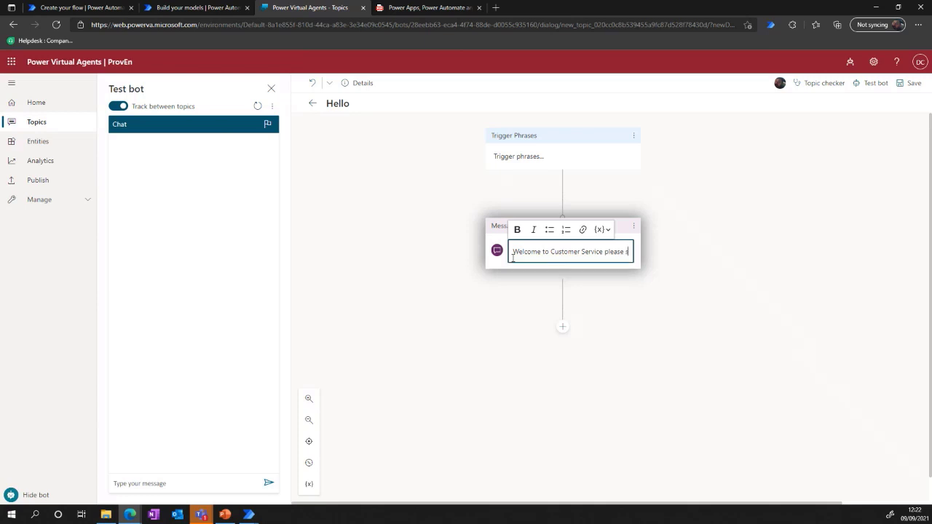
{"action": "type", "text": "tart type the"}
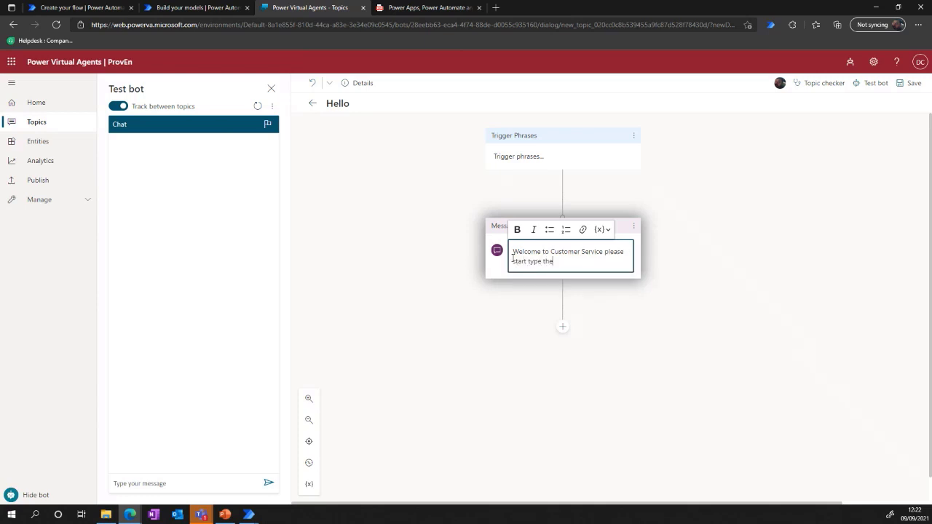
{"action": "type", "text": " issue"}
{"action": "type", "text": " that yo"}
{"action": "type", "text": "u have"}
{"action": "type", "text": " and"}
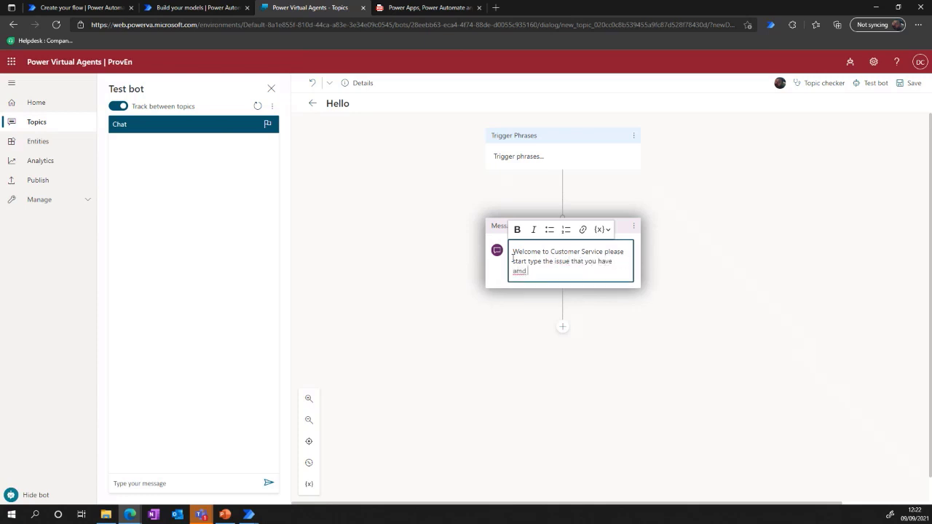
{"action": "key", "text": "BackSpace"}
{"action": "key", "text": "BackSpace"}
{"action": "key", "text": "BackSpace"}
{"action": "key", "text": "BackSpace"}
{"action": "type", "text": "to"}
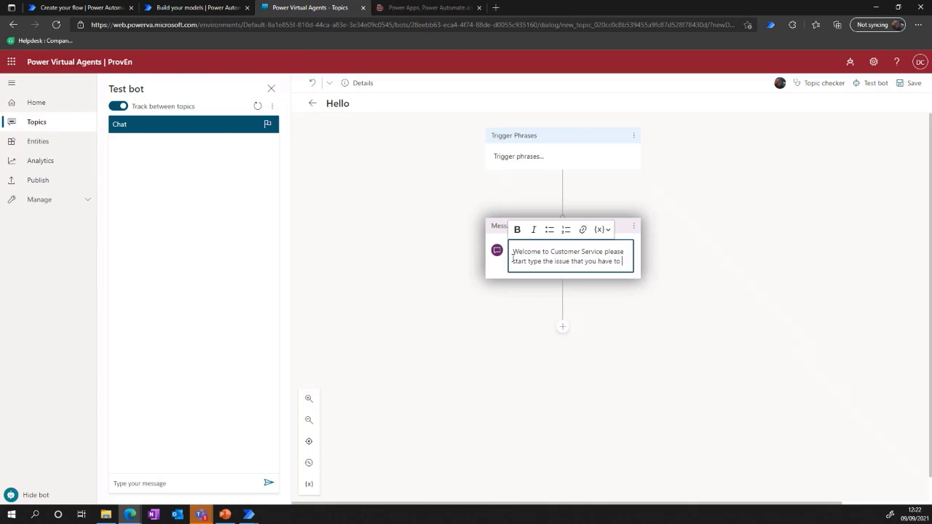
{"action": "type", "text": " start the proce"}
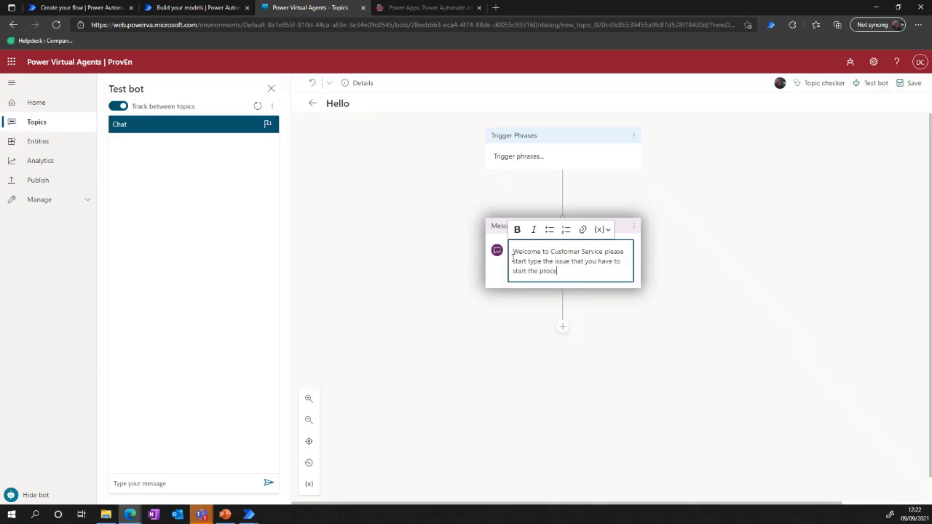
{"action": "type", "text": "ss"}
Shorten the Message node's text to "Welcome to Customer Service!".
{"action": "left_click", "coordinate": [562, 336]}
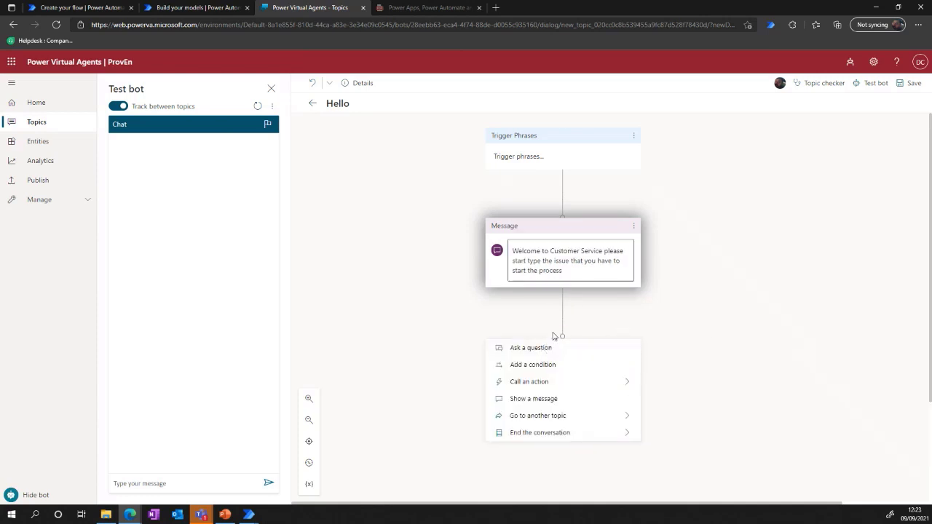
{"action": "left_click", "coordinate": [564, 269]}
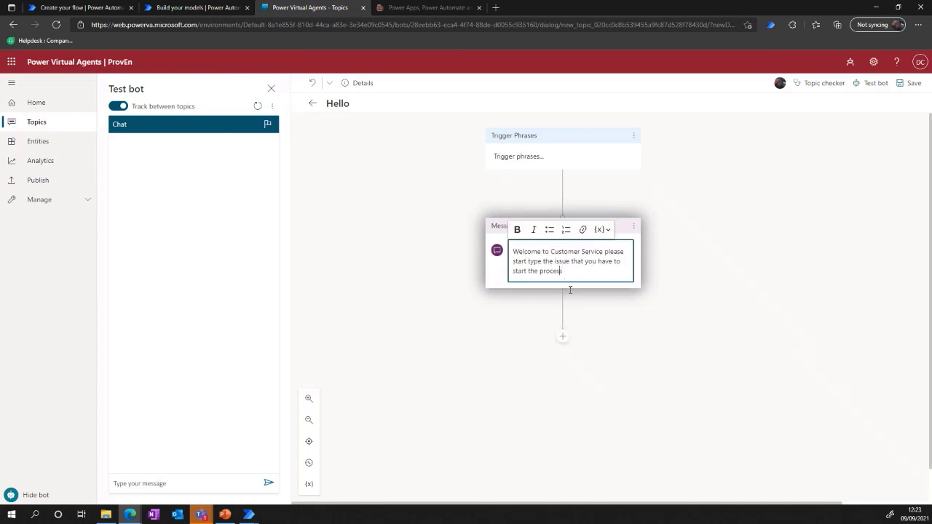
{"action": "left_click_drag", "start_coordinate": [574, 275], "coordinate": [603, 252]}
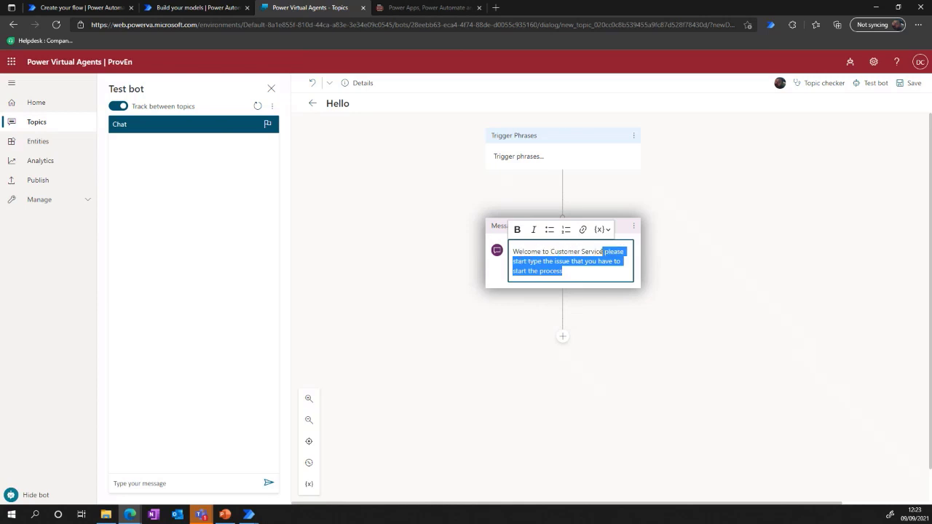
{"action": "type", "text": "!"}
Add a question node below the message asking "How can we help you today?".
{"action": "left_click", "coordinate": [562, 320]}
{"action": "left_click", "coordinate": [528, 326]}
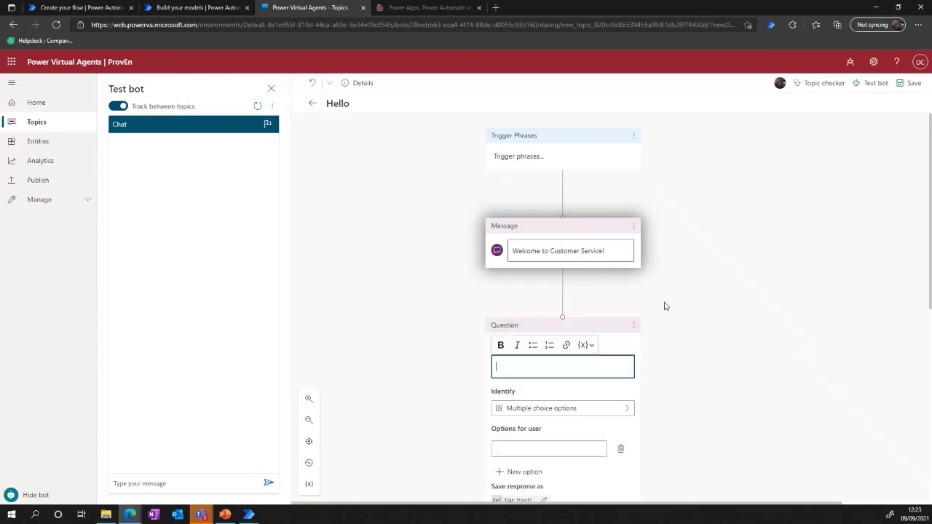
{"action": "left_click", "coordinate": [531, 370]}
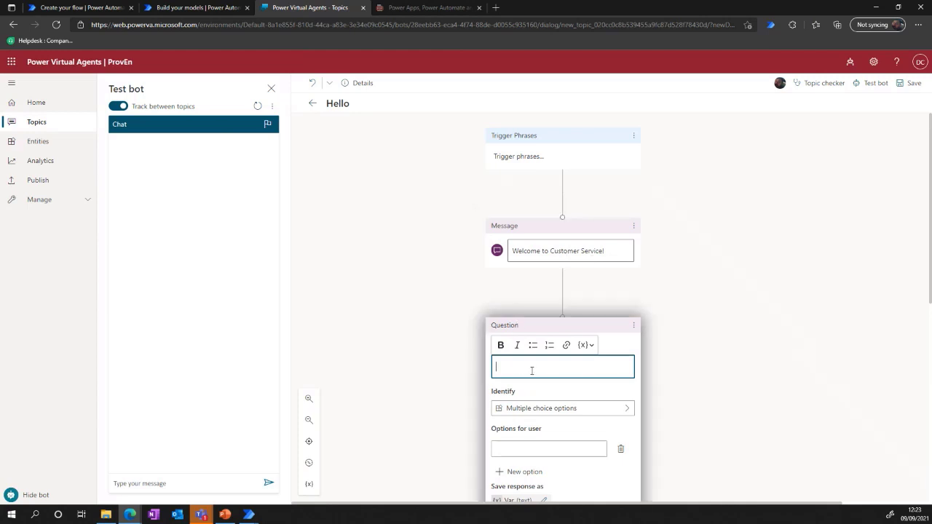
{"action": "type", "text": "How can we help you today?"}
{"action": "scroll", "coordinate": [653, 406], "scroll_direction": "down", "scroll_amount": 2}
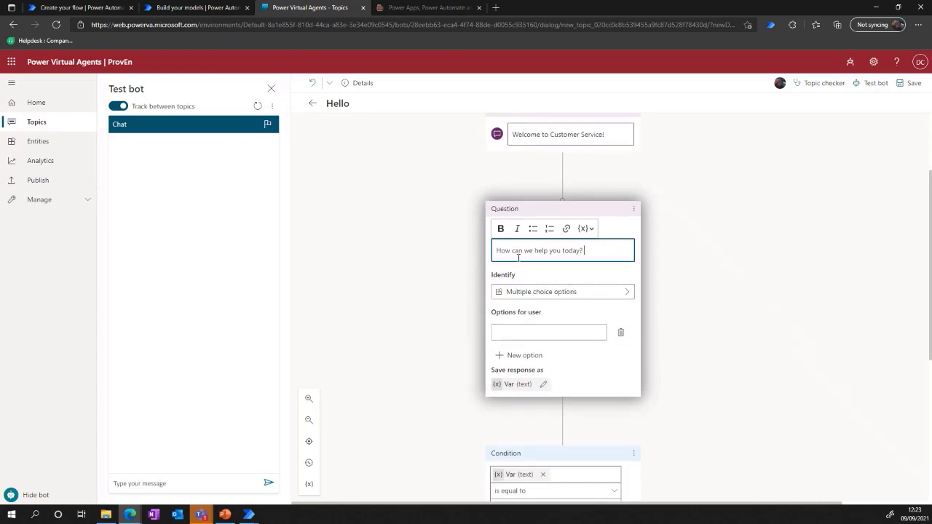
Browse the kinds of information the question can identify in the user's response.
{"action": "left_click", "coordinate": [531, 293]}
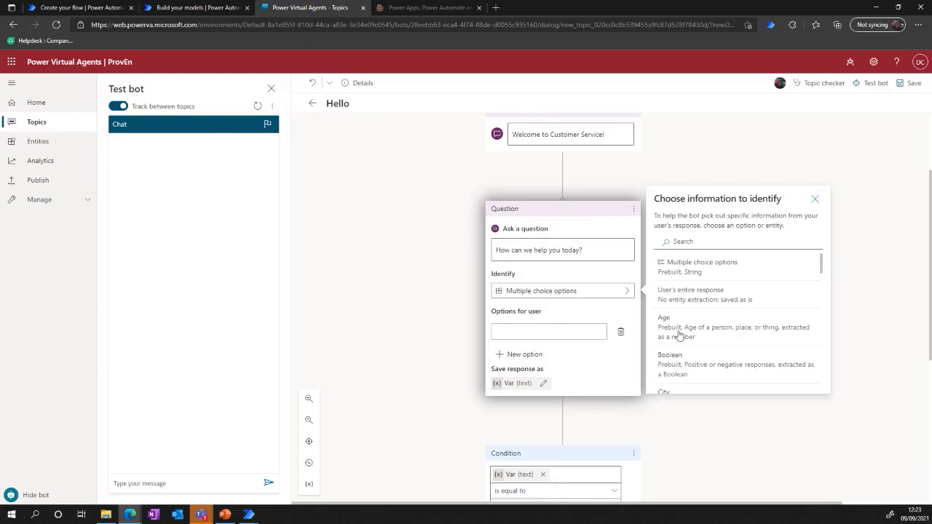
{"action": "scroll", "coordinate": [710, 341], "scroll_direction": "down", "scroll_amount": 1}
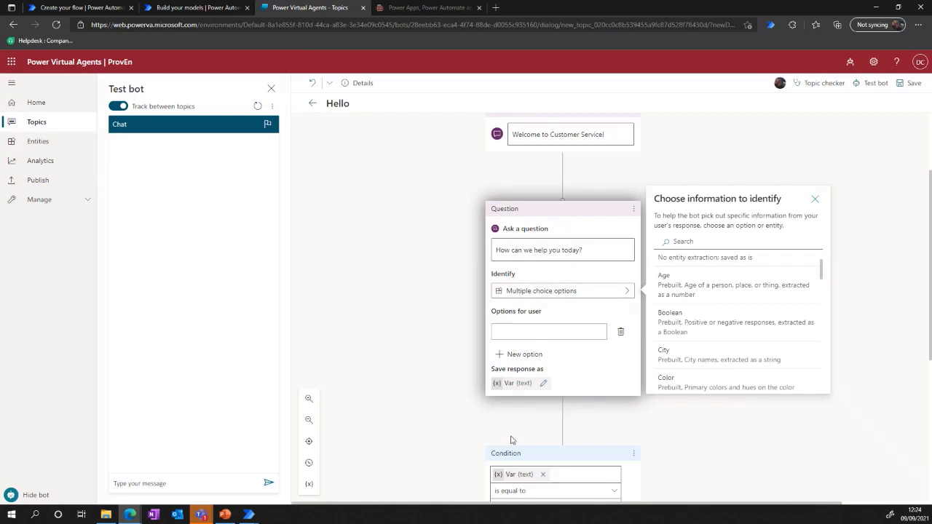
Add a second condition row to the Condition node below the question and delete it again.
{"action": "scroll", "coordinate": [539, 433], "scroll_direction": "down", "scroll_amount": 2}
{"action": "left_click", "coordinate": [524, 399]}
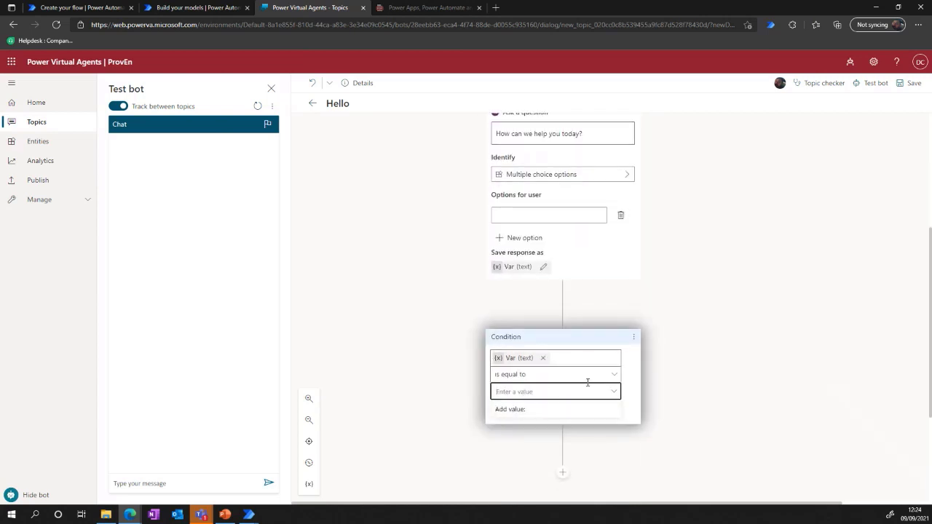
{"action": "left_click", "coordinate": [661, 383]}
{"action": "left_click", "coordinate": [519, 409]}
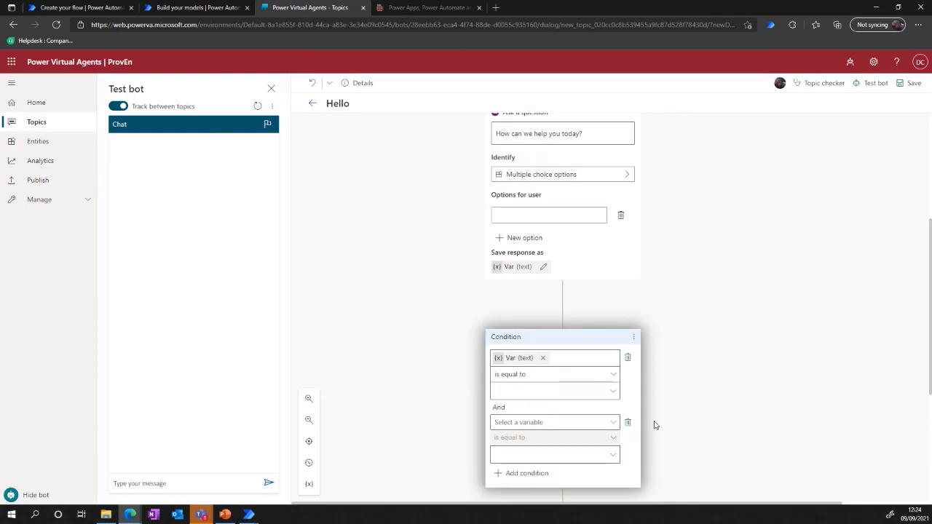
{"action": "left_click", "coordinate": [629, 423]}
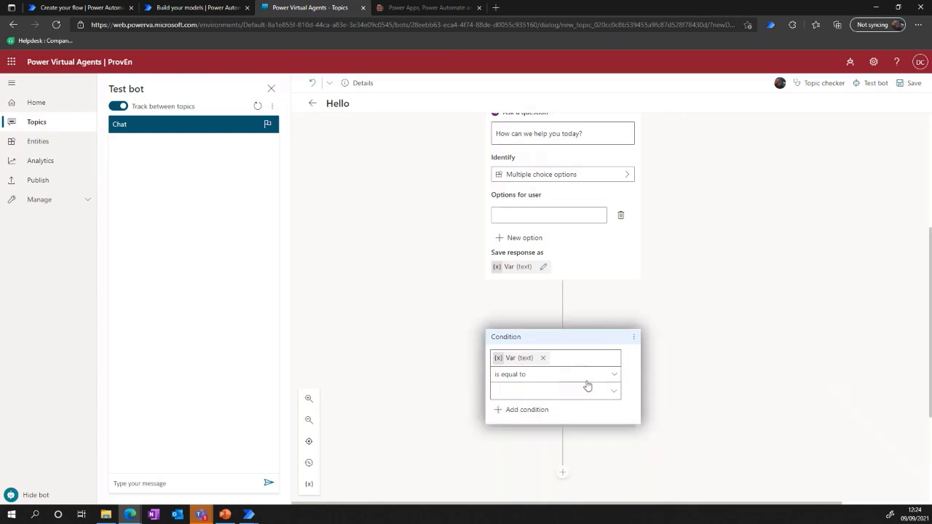
{"action": "left_click", "coordinate": [633, 337]}
{"action": "left_click", "coordinate": [784, 295]}
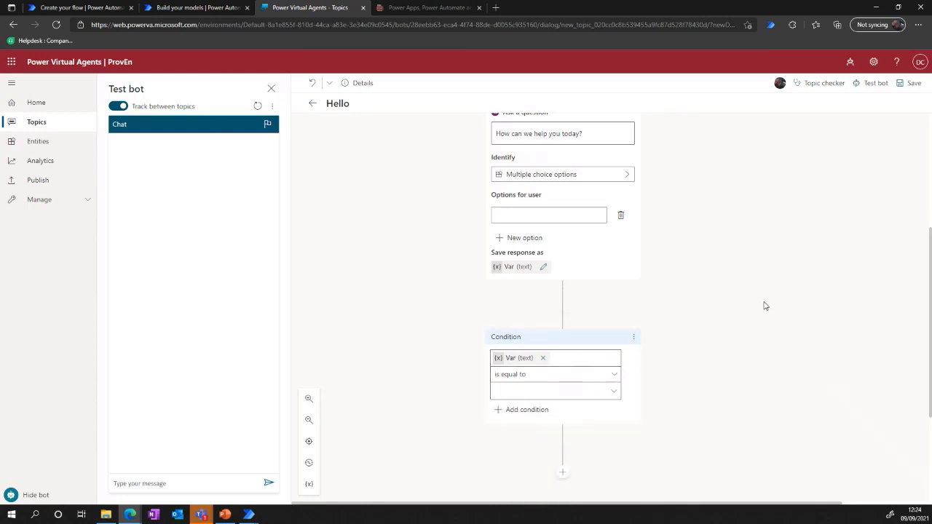
Check which node types and callable actions can be added after the Condition node.
{"action": "left_click", "coordinate": [562, 471]}
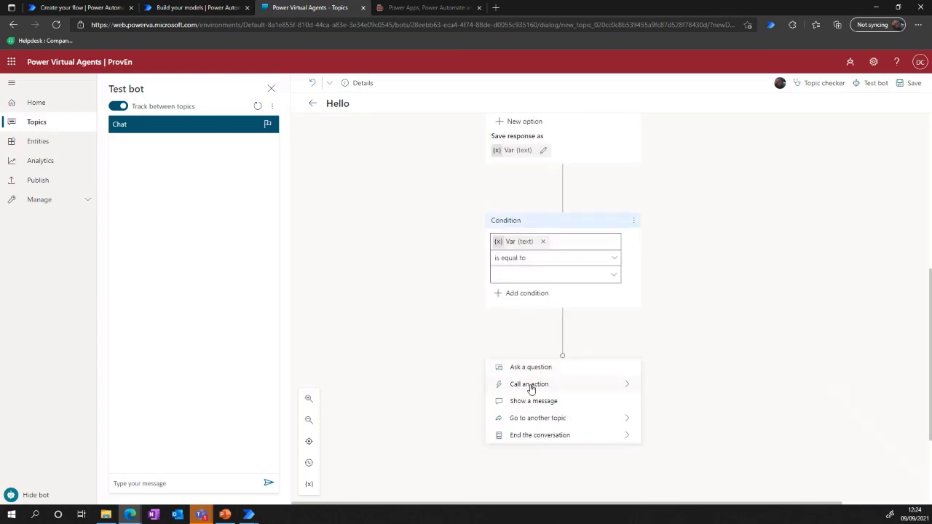
{"action": "mouse_move", "coordinate": [609, 391]}
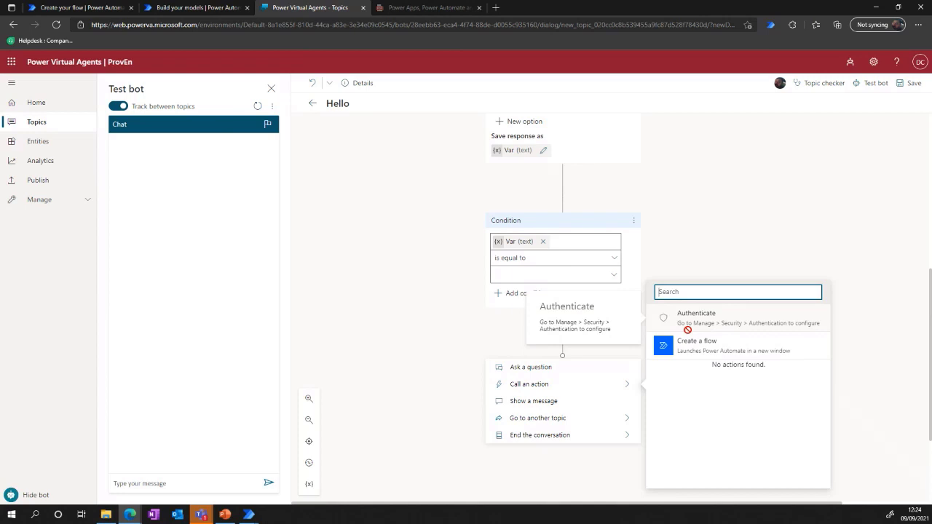
{"action": "scroll", "coordinate": [779, 237], "scroll_direction": "up", "scroll_amount": 3}
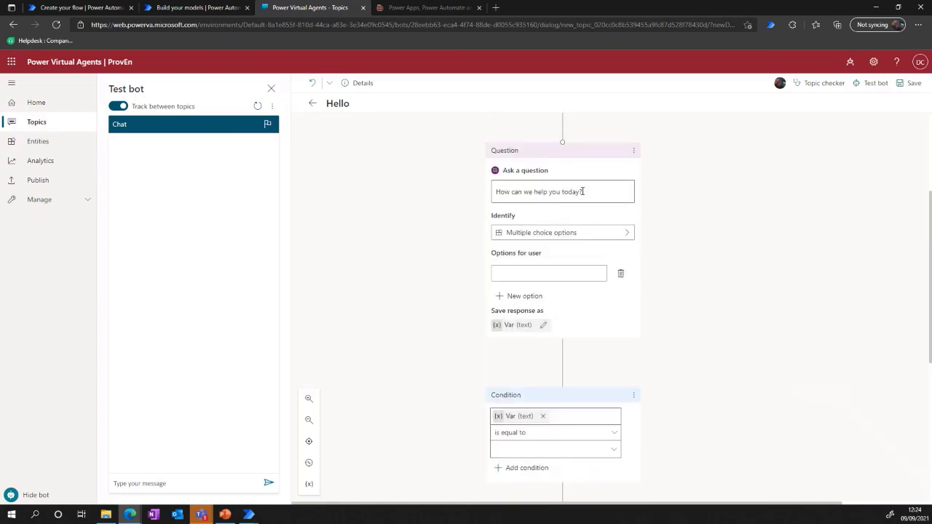
Review the identifiable information choices for the question node, close them, and activate the message field of the test bot chat.
{"action": "left_click", "coordinate": [549, 233]}
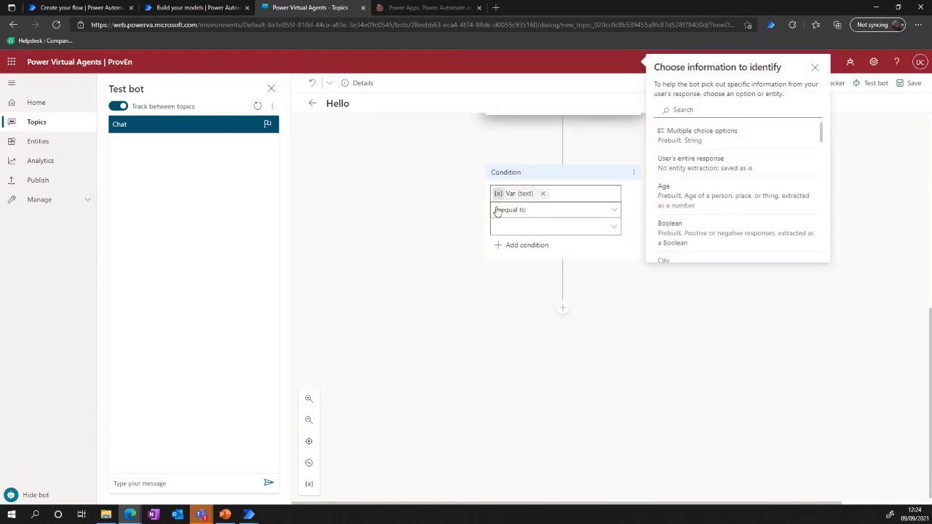
{"action": "left_click", "coordinate": [635, 206]}
{"action": "scroll", "coordinate": [612, 210], "scroll_direction": "up", "scroll_amount": 2}
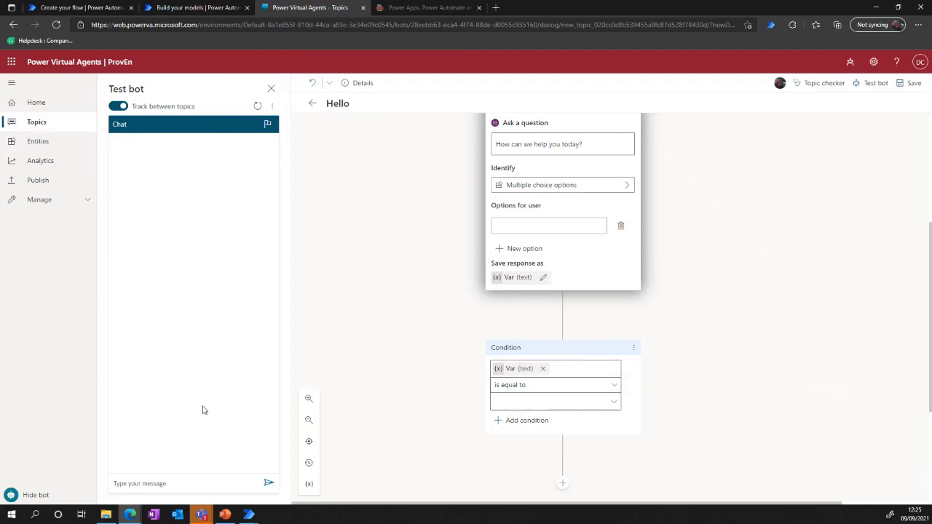
{"action": "left_click", "coordinate": [154, 487]}
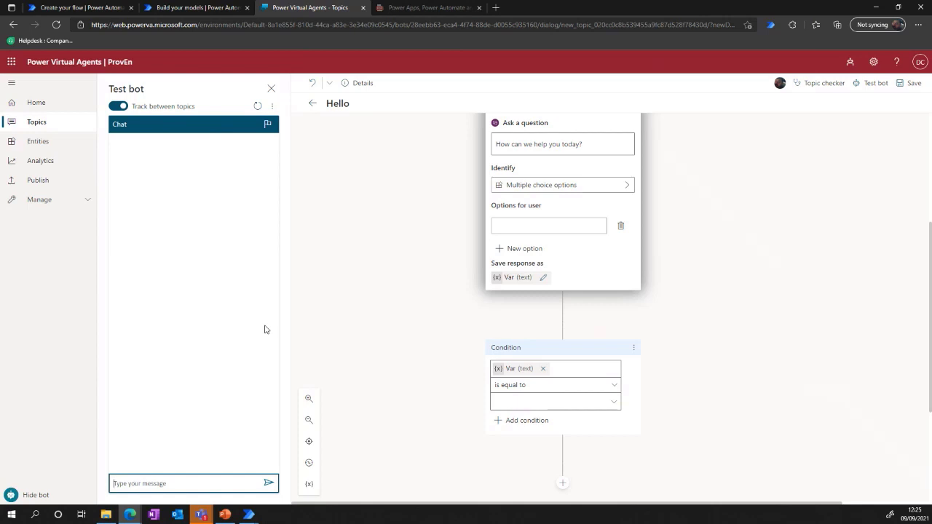
Switch to the June 2021 Power Platform Licensing Guide PDF and read from the cover to the Power Apps licensing overview.
{"action": "left_click", "coordinate": [426, 7]}
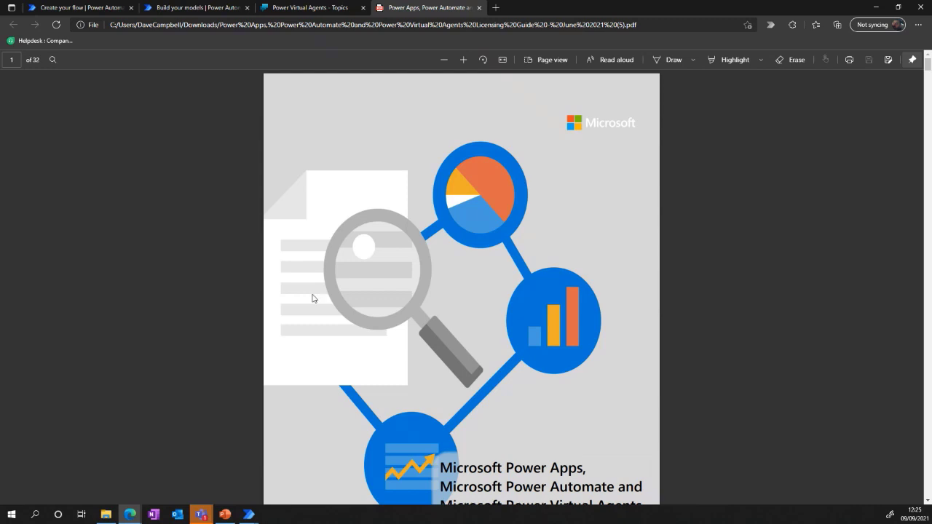
{"action": "scroll", "coordinate": [601, 287], "scroll_direction": "down", "scroll_amount": 3}
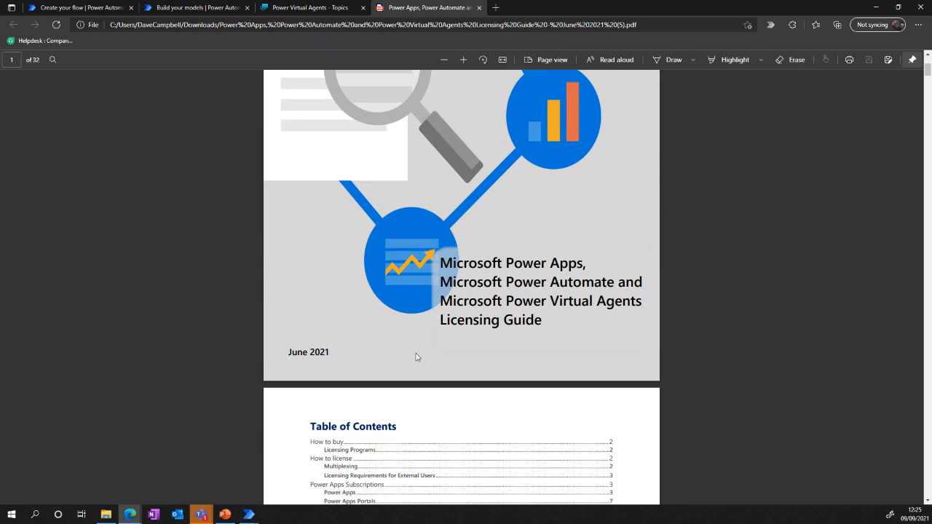
{"action": "scroll", "coordinate": [478, 399], "scroll_direction": "down", "scroll_amount": 8}
{"action": "scroll", "coordinate": [530, 399], "scroll_direction": "down", "scroll_amount": 12}
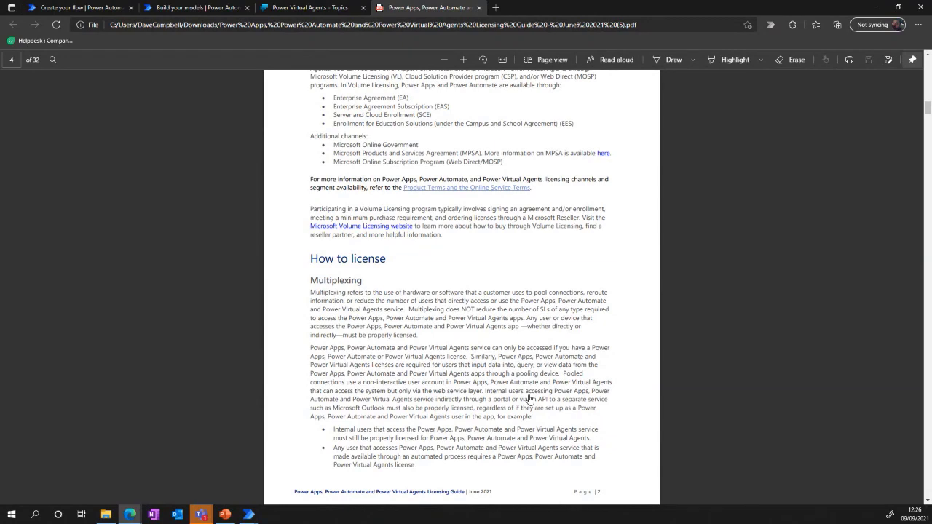
{"action": "scroll", "coordinate": [530, 400], "scroll_direction": "down", "scroll_amount": 5}
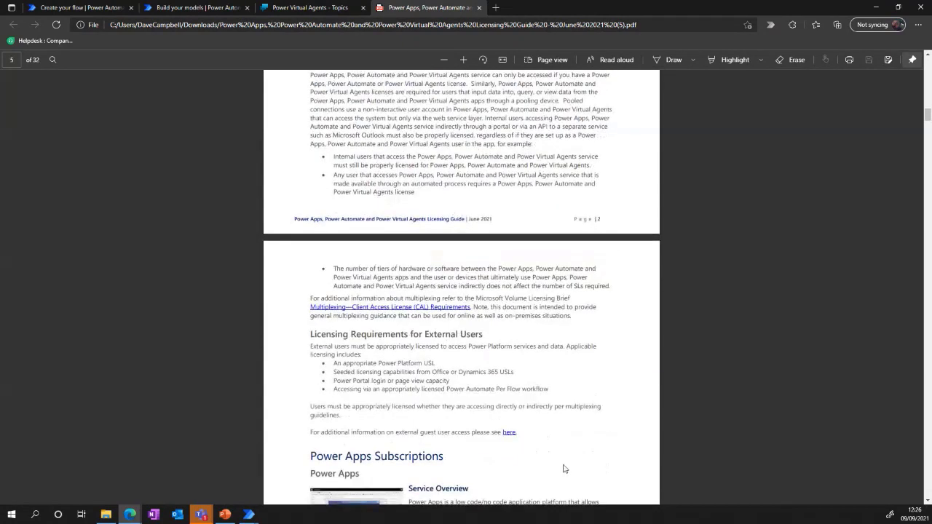
{"action": "scroll", "coordinate": [563, 468], "scroll_direction": "down", "scroll_amount": 4}
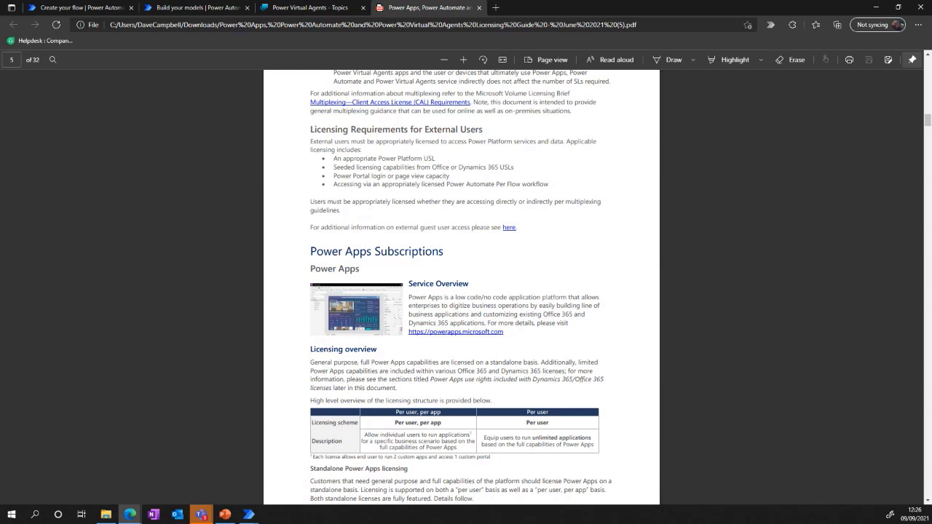
{"action": "key", "text": "alt+Tab"}
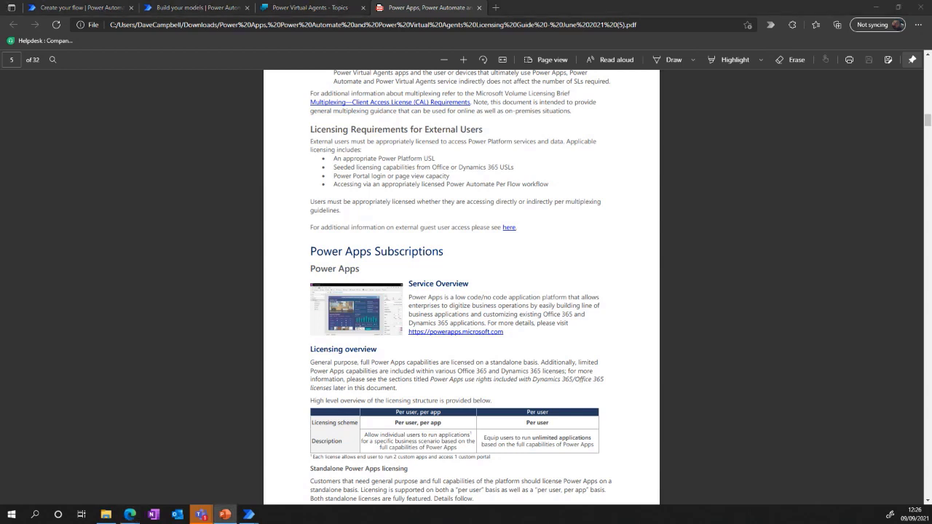